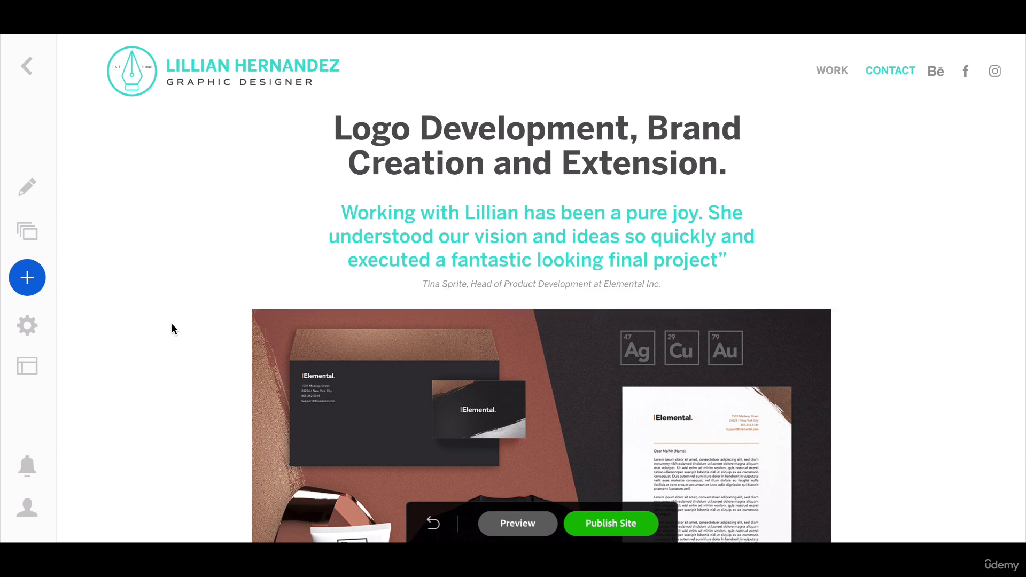
Review the Elemental project page from its heading and testimonial down through the images and text to the embedded video.
scroll(172, 327, down, 1)
scroll(171, 323, down, 4)
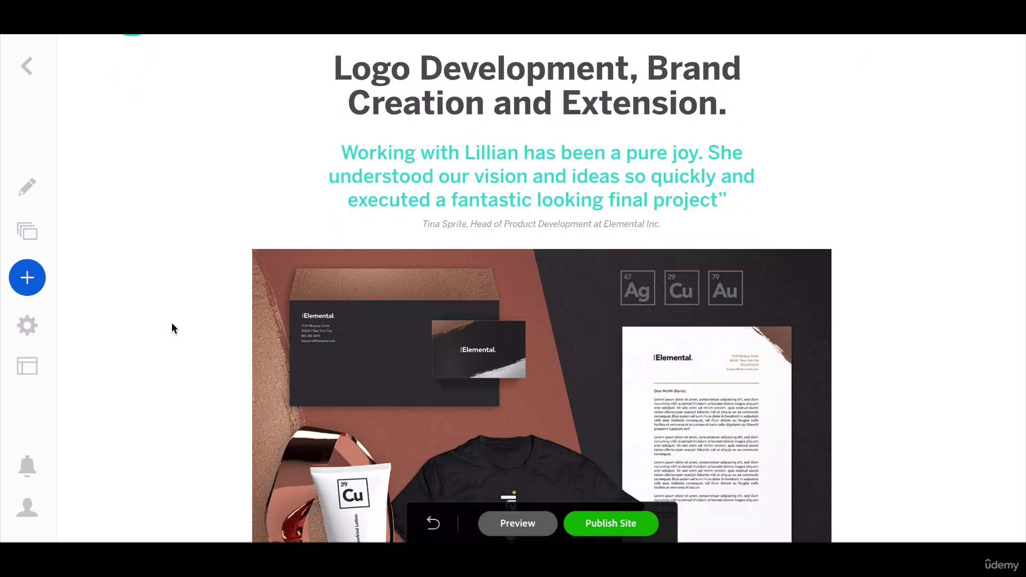
scroll(171, 324, down, 5)
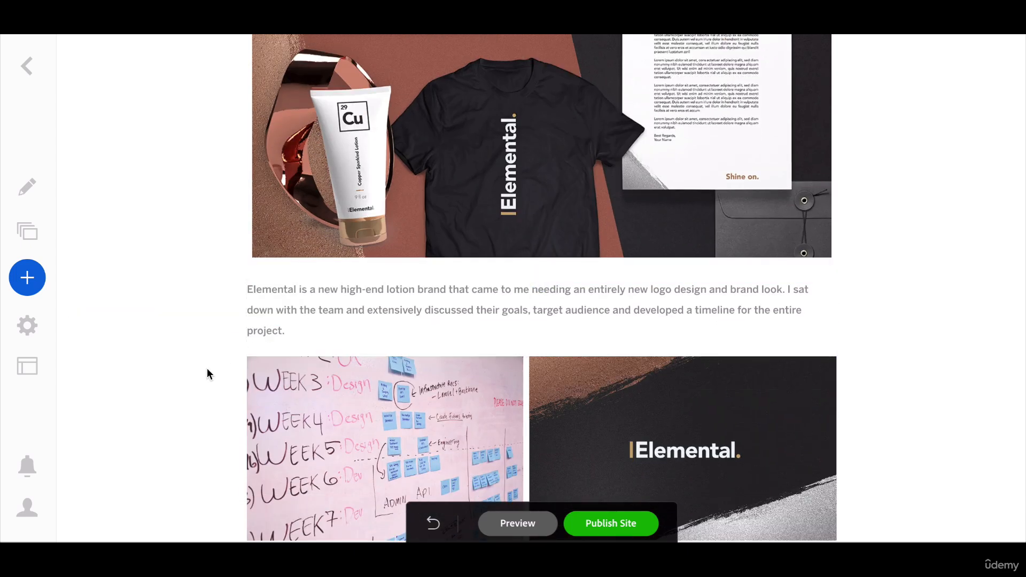
scroll(207, 368, down, 4)
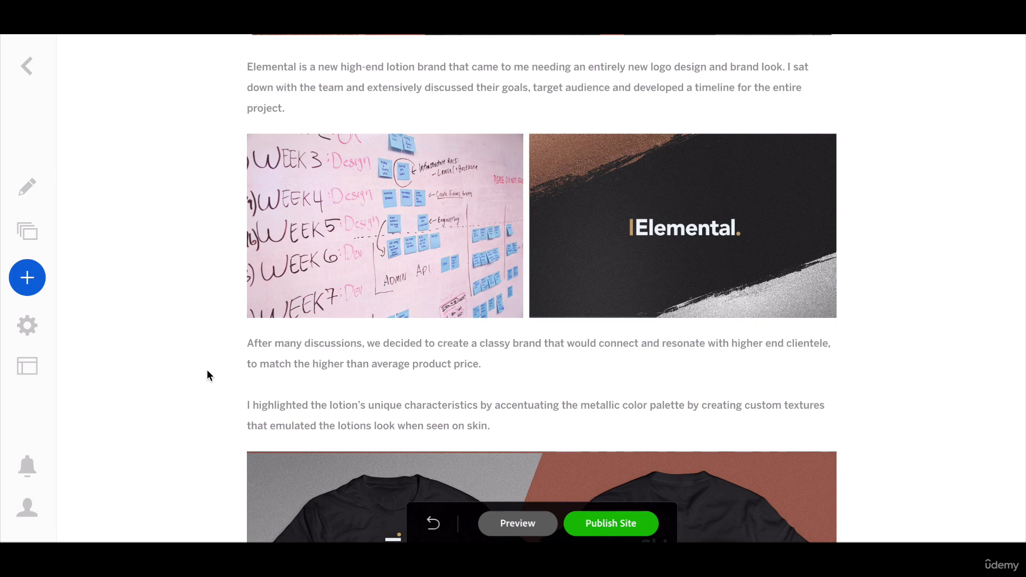
scroll(207, 370, down, 2)
scroll(206, 370, down, 4)
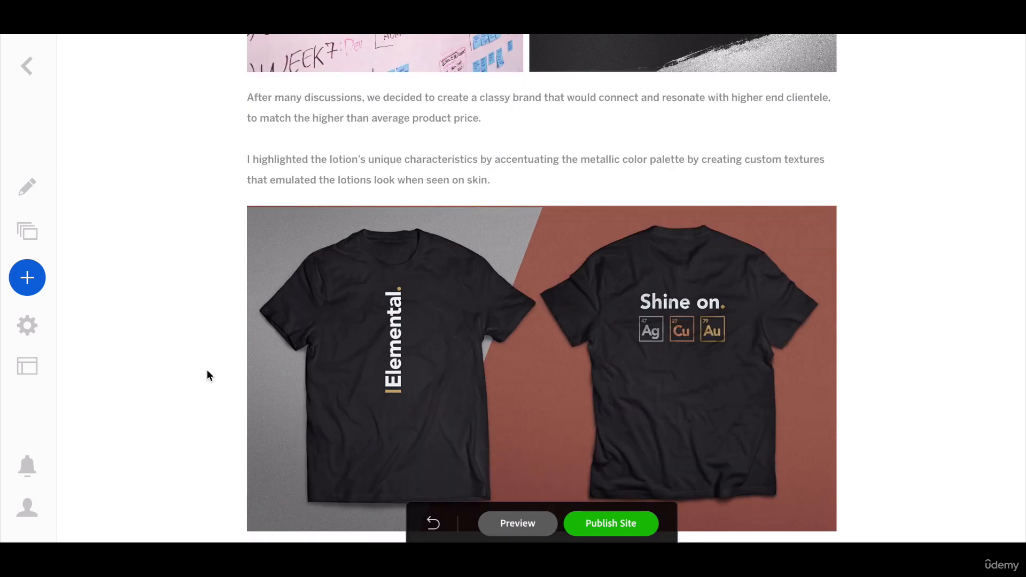
scroll(206, 370, down, 3)
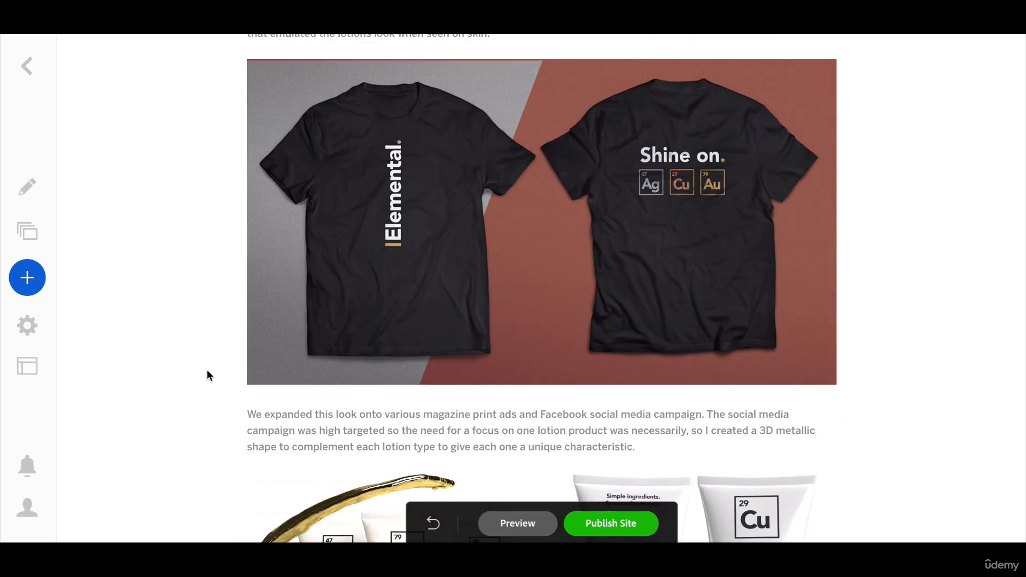
scroll(207, 370, down, 2)
scroll(207, 370, down, 4)
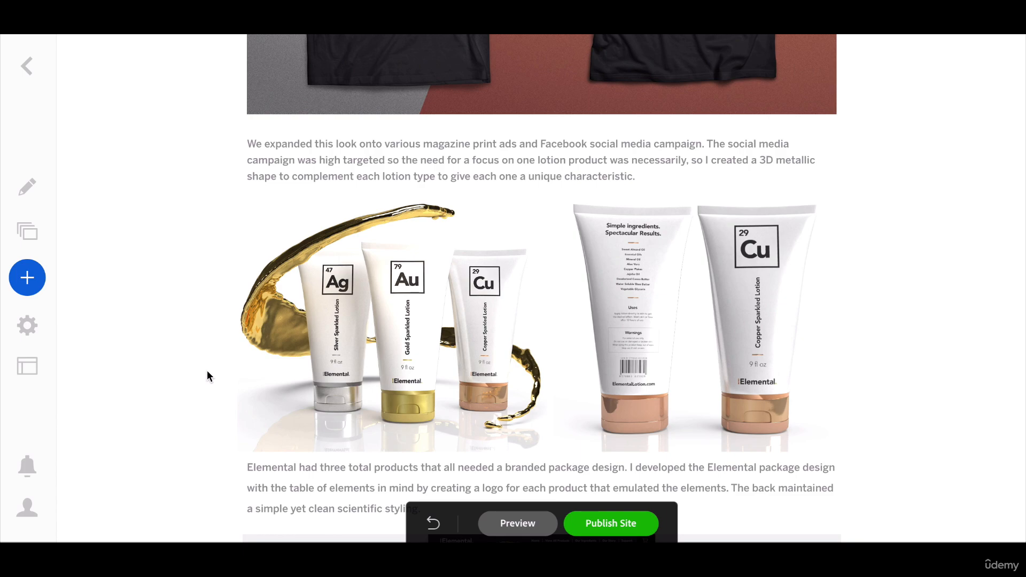
scroll(207, 371, down, 3)
scroll(207, 370, down, 4)
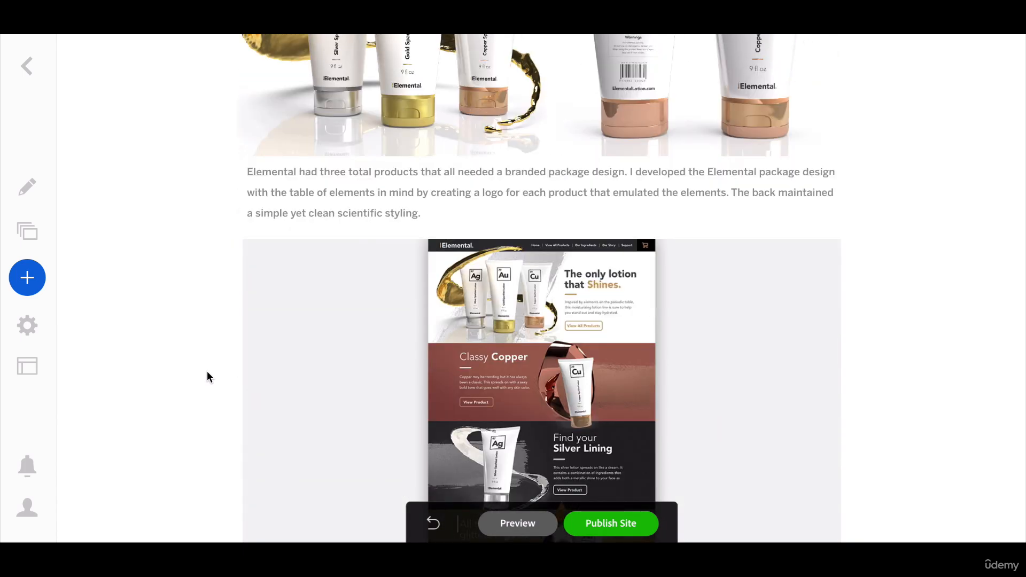
scroll(207, 371, down, 5)
scroll(207, 371, down, 2)
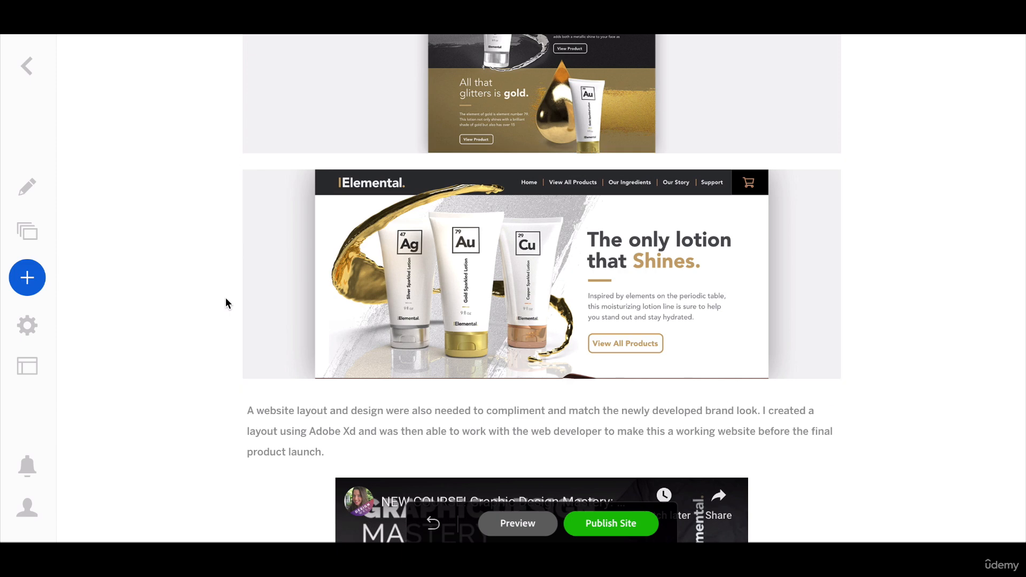
scroll(220, 309, down, 6)
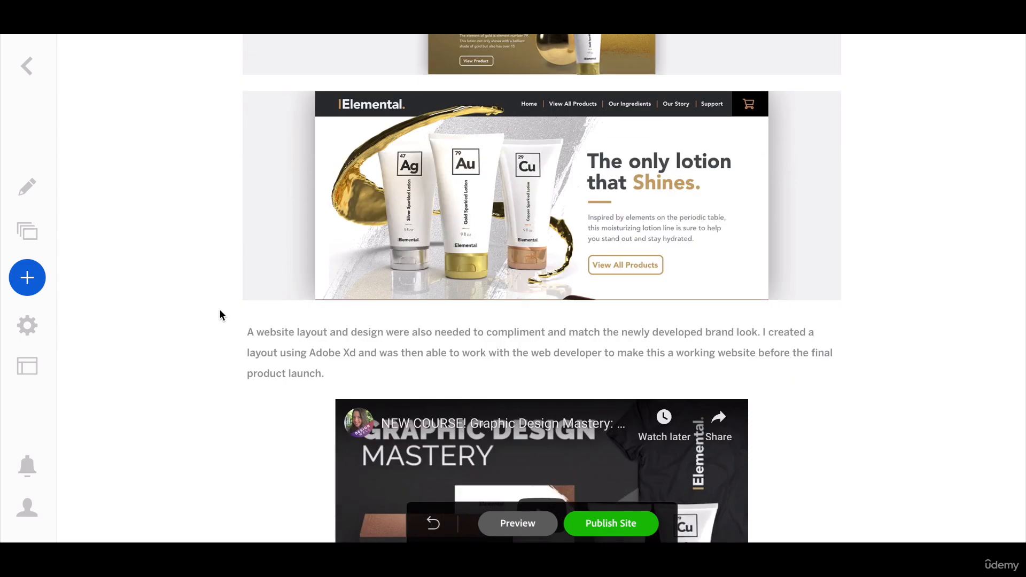
scroll(181, 258, up, 1)
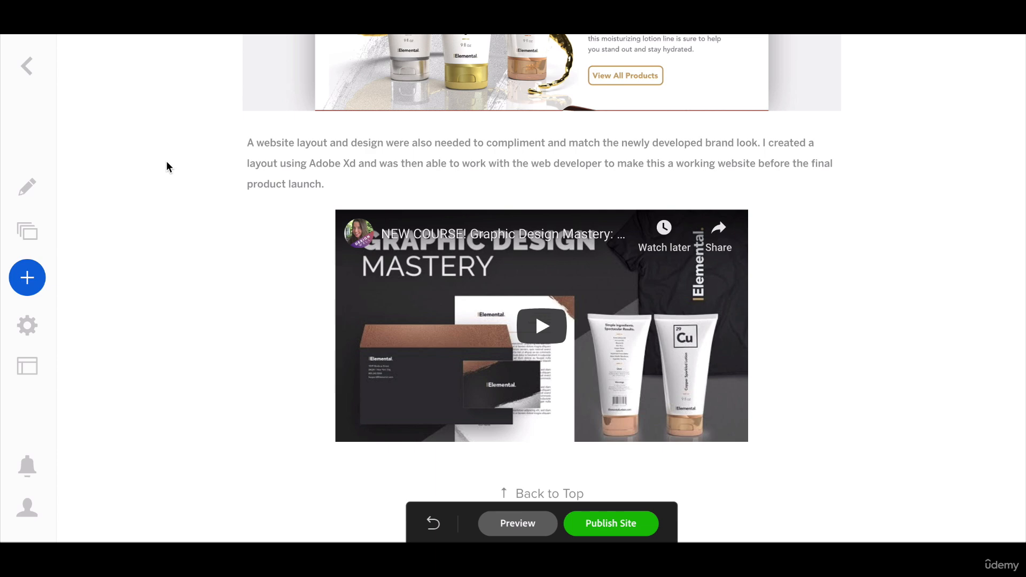
click(540, 318)
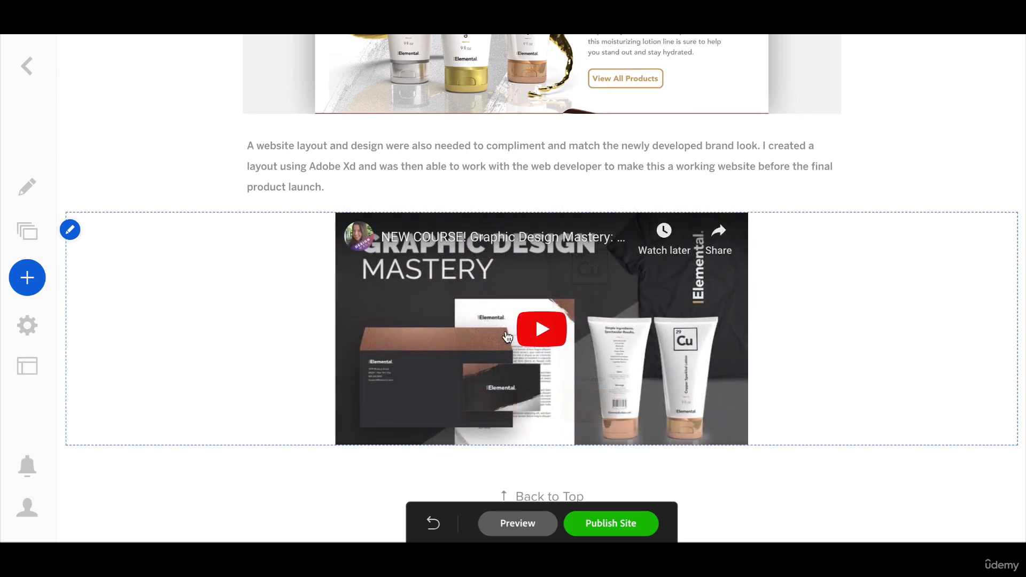
scroll(512, 278, up, 15)
scroll(511, 277, up, 10)
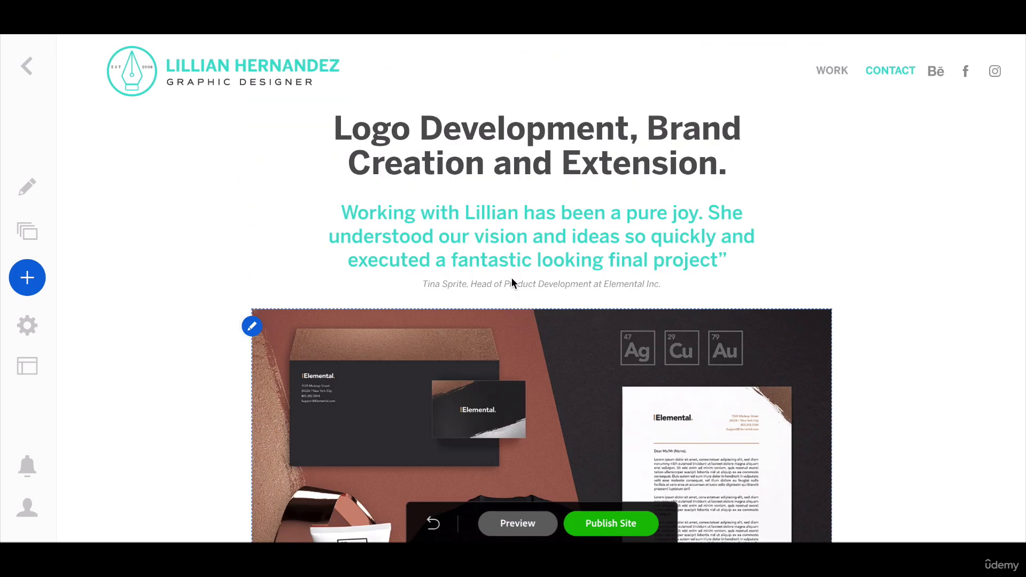
mouse_move(542, 310)
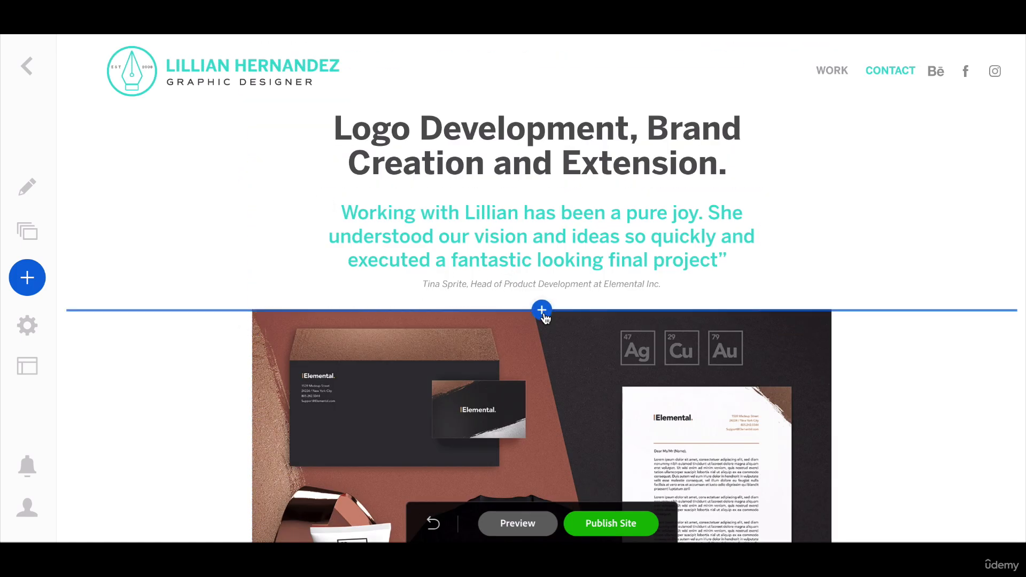
click(542, 312)
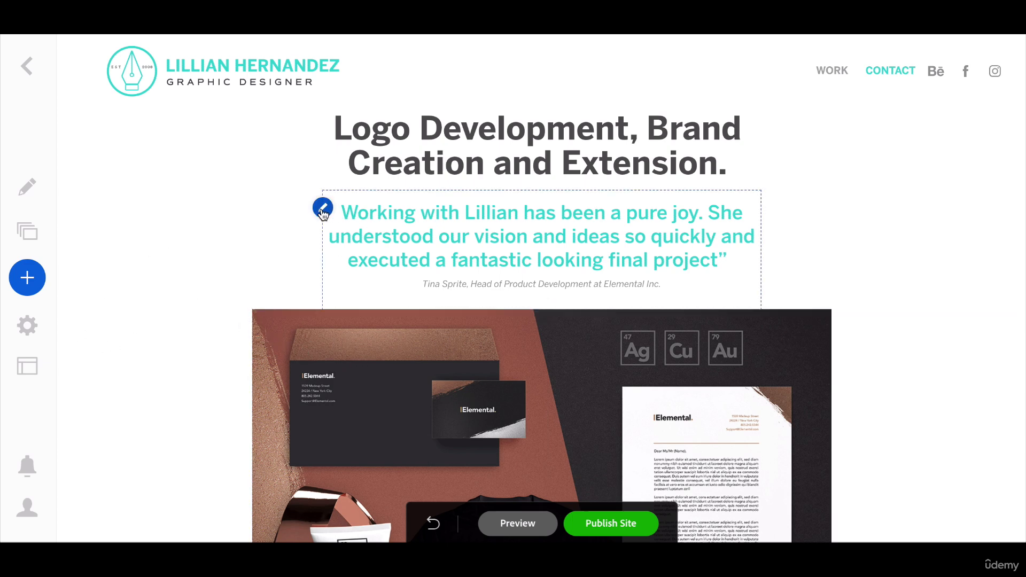
Reorder the page content by moving the package design text block below the tall website layout image, and save the new order.
click(323, 209)
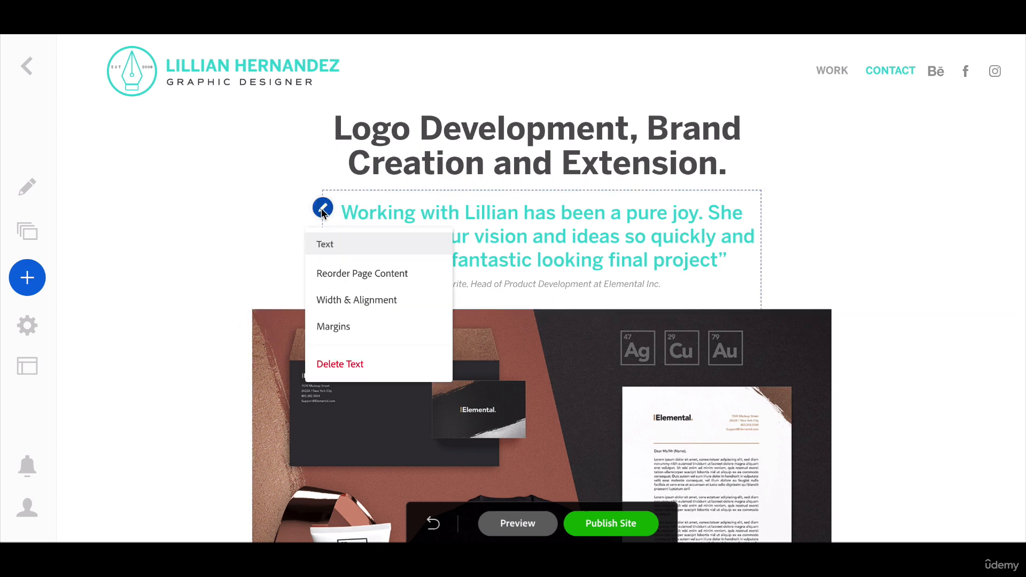
click(335, 275)
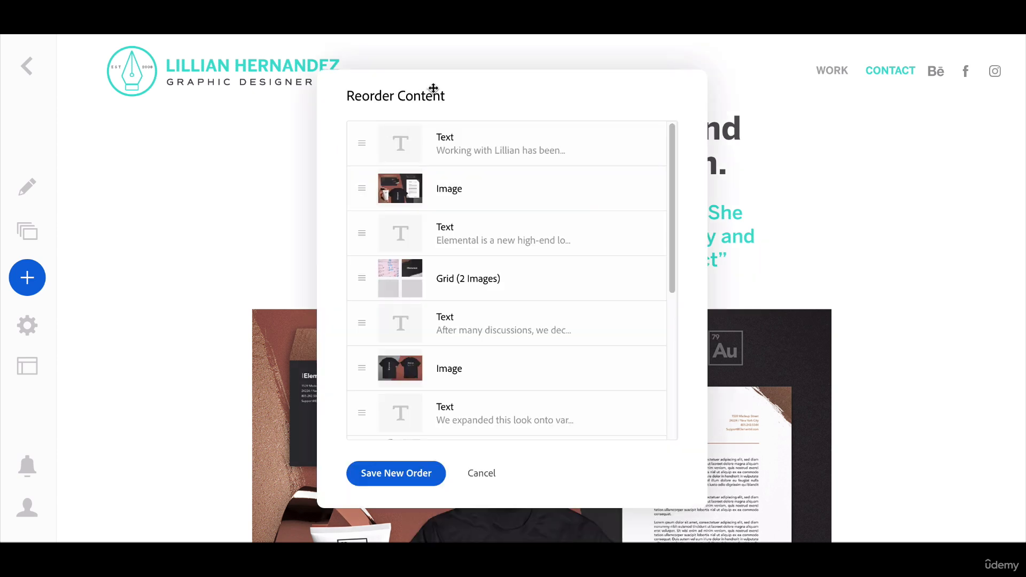
drag(463, 89, 702, 85)
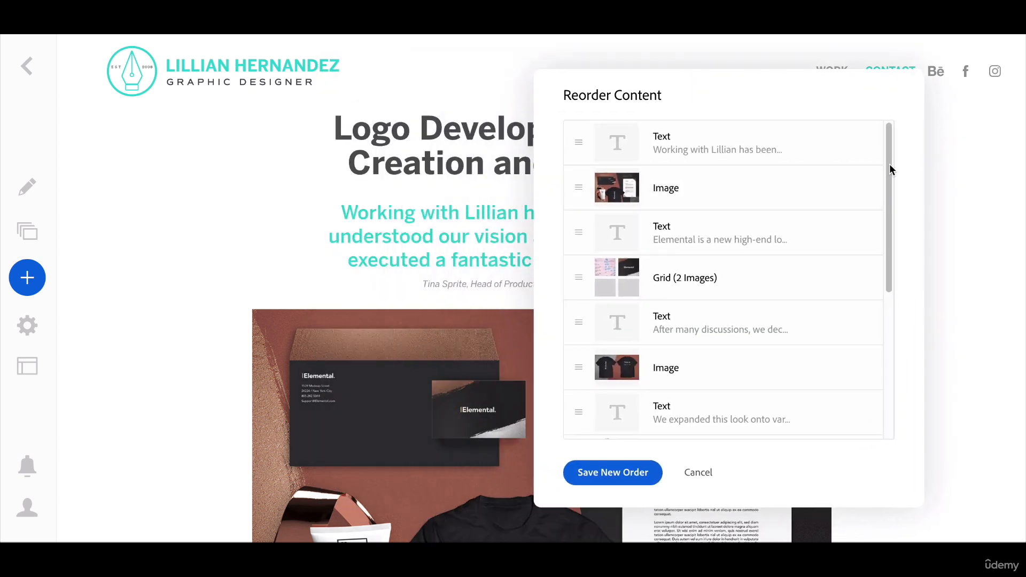
drag(890, 167, 887, 294)
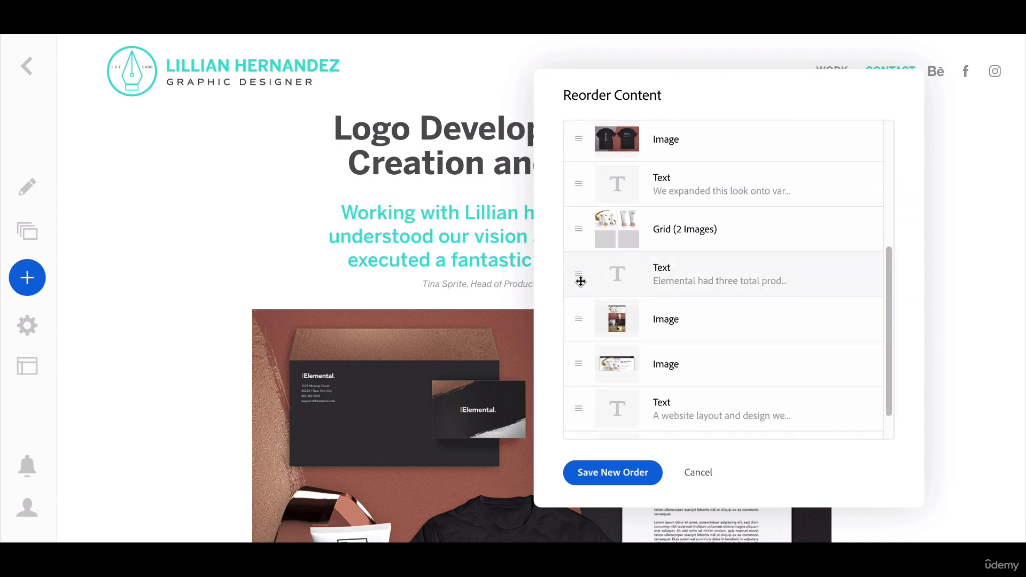
drag(578, 280, 578, 329)
drag(889, 336, 893, 179)
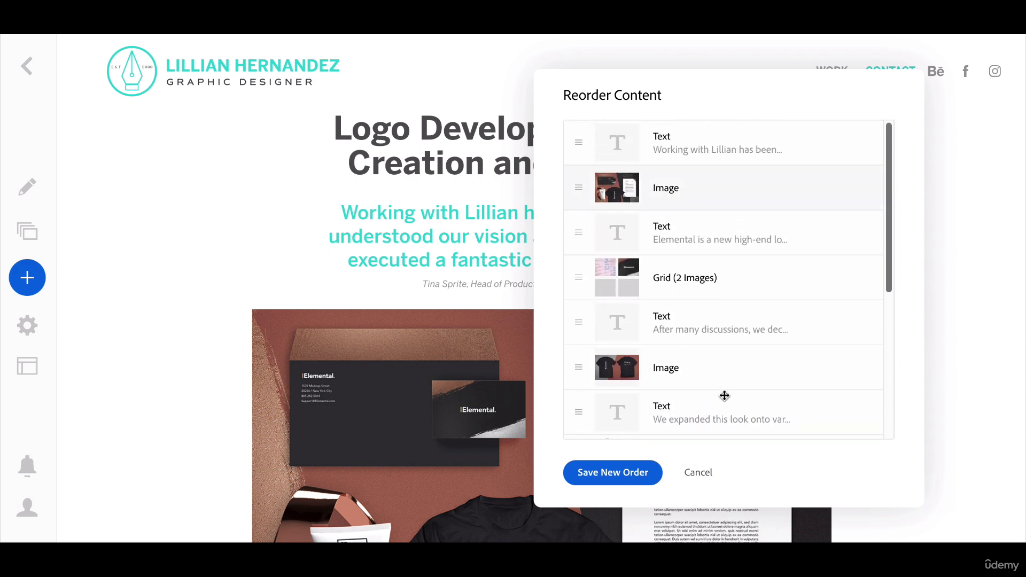
click(631, 478)
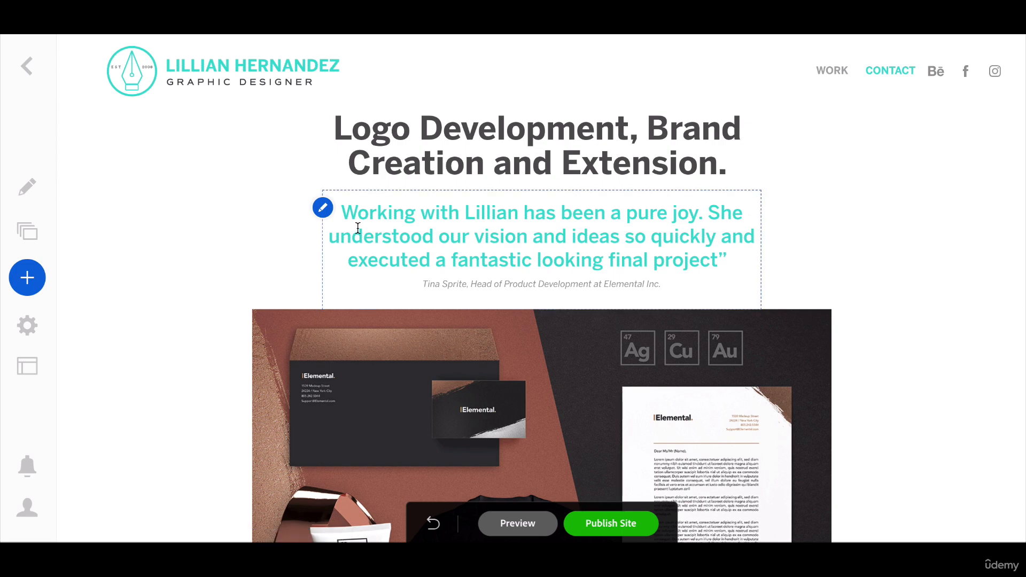
Return to the Work gallery and open the cover image of the Logo Development, Brand Creation and Extension page for editing.
click(30, 65)
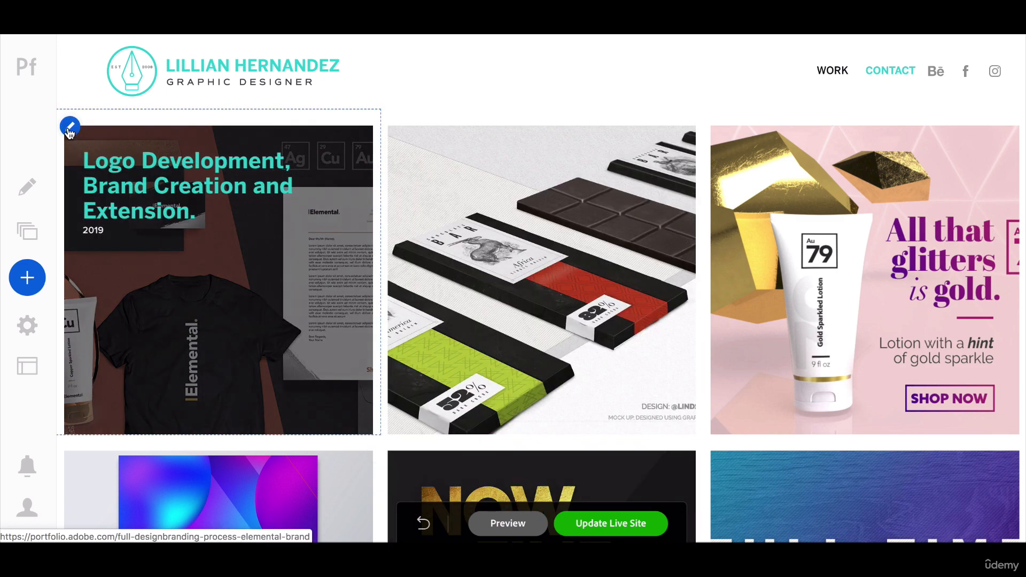
click(70, 126)
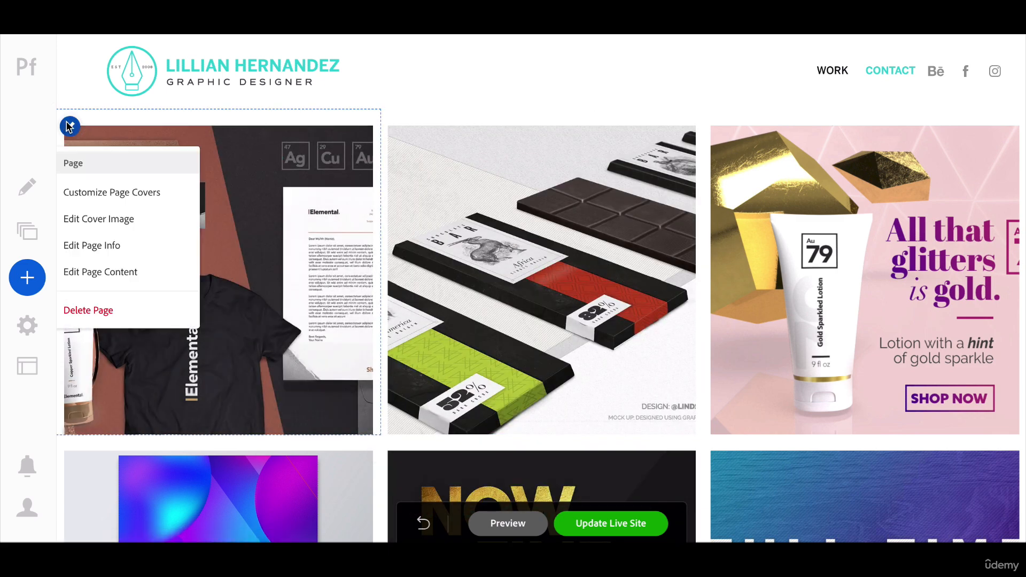
click(92, 220)
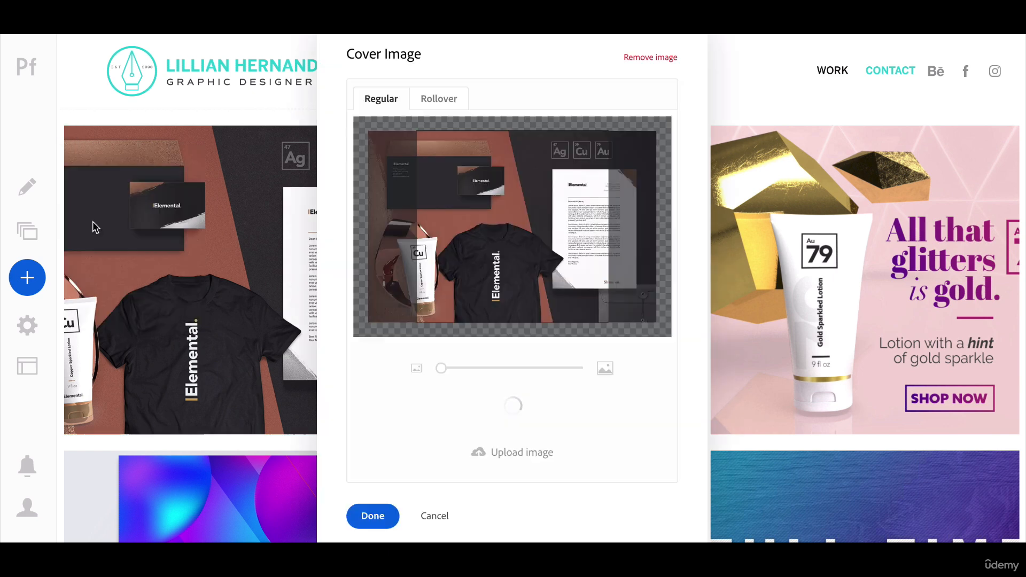
Try a different crop and several other project images as the page's cover.
drag(495, 227, 565, 230)
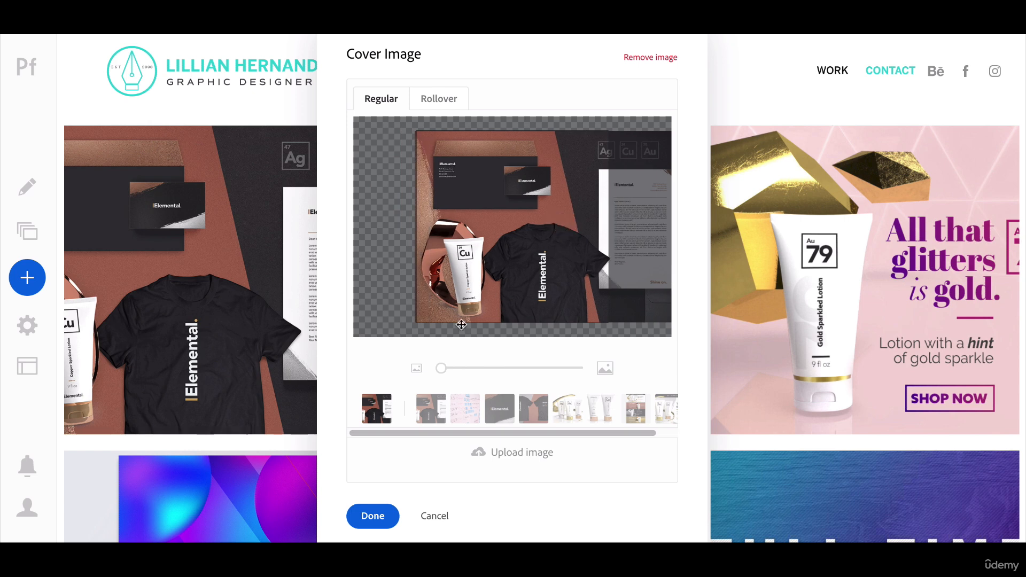
click(431, 410)
click(505, 413)
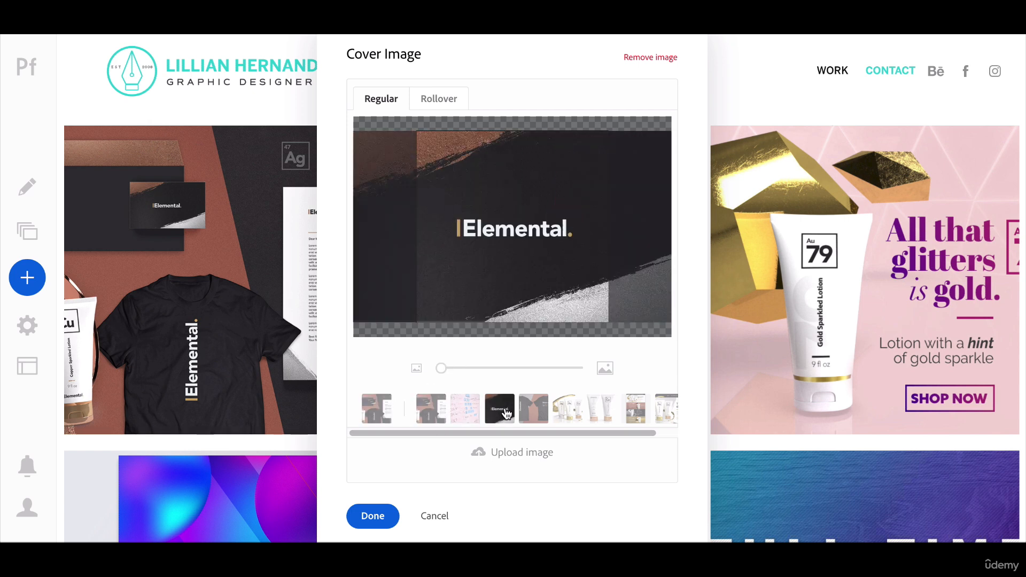
mouse_move(537, 263)
mouse_down()
mouse_move(521, 262)
mouse_move(539, 262)
mouse_move(525, 278)
mouse_up()
click(568, 406)
click(601, 410)
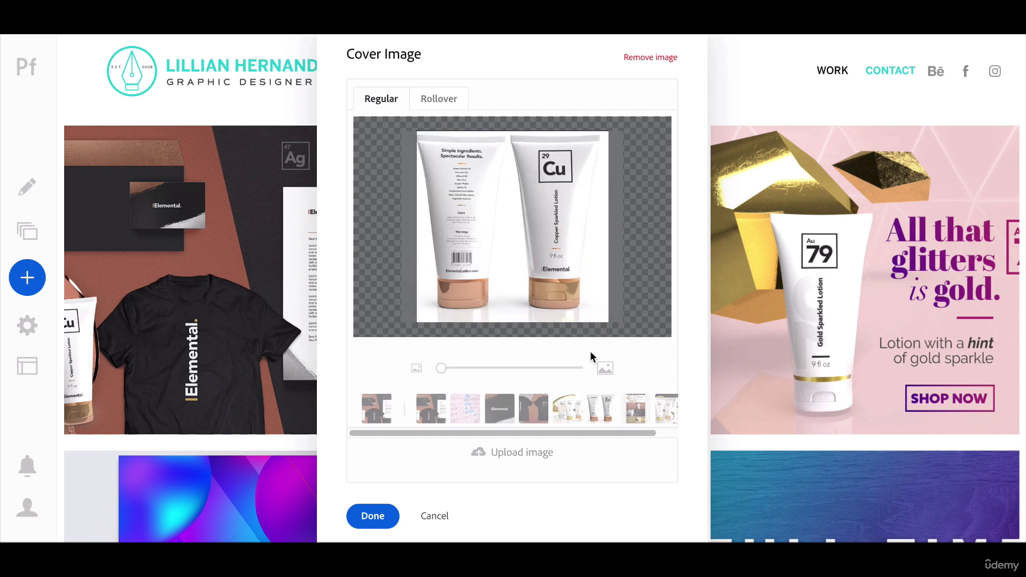
click(534, 409)
Set the dark image with the Elemental logo as the project page's cover and apply it.
click(500, 409)
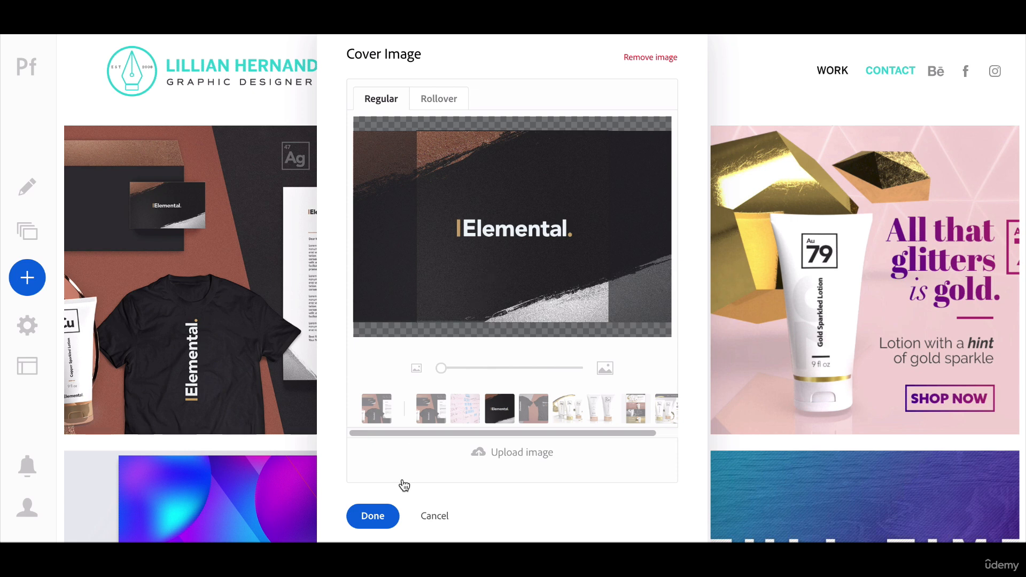
click(373, 517)
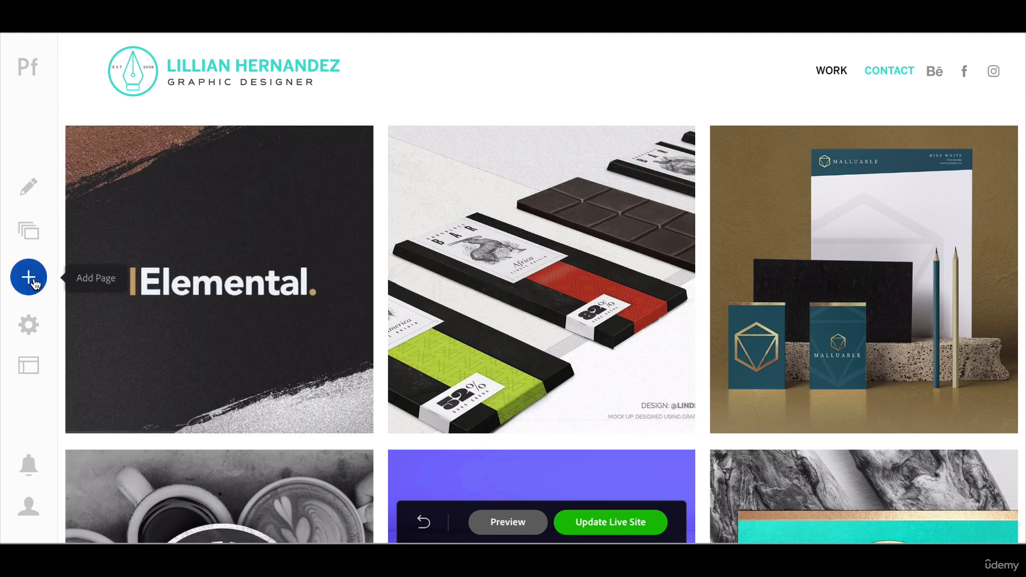
Create a new page titled "About Me" with the Cover Right splash layout.
click(33, 281)
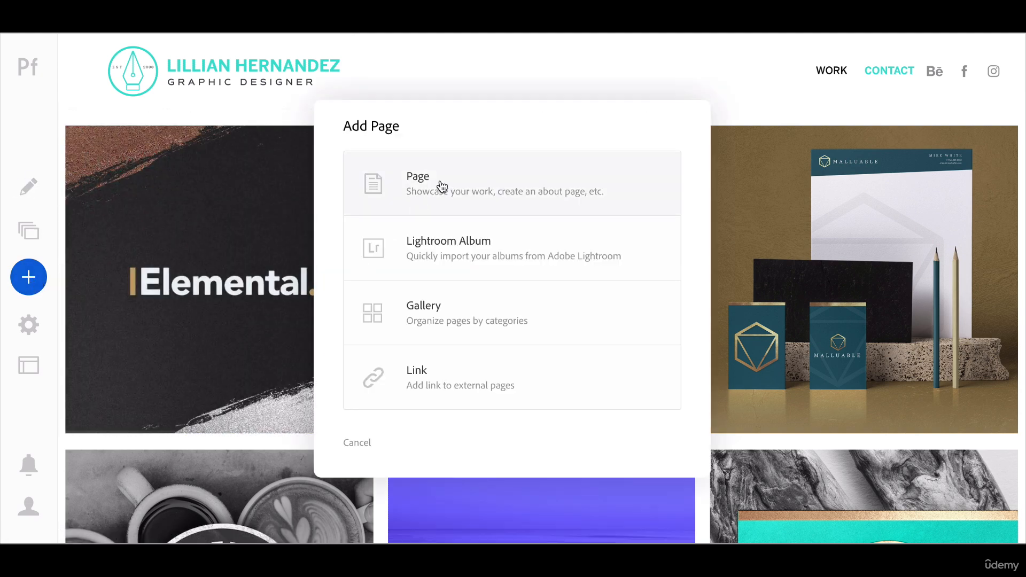
click(442, 186)
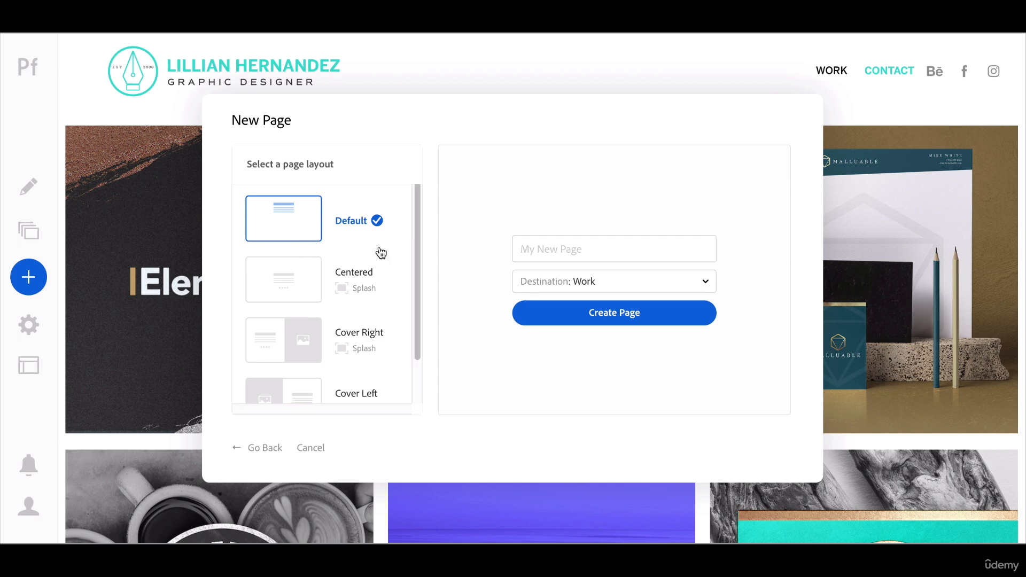
drag(419, 214, 408, 292)
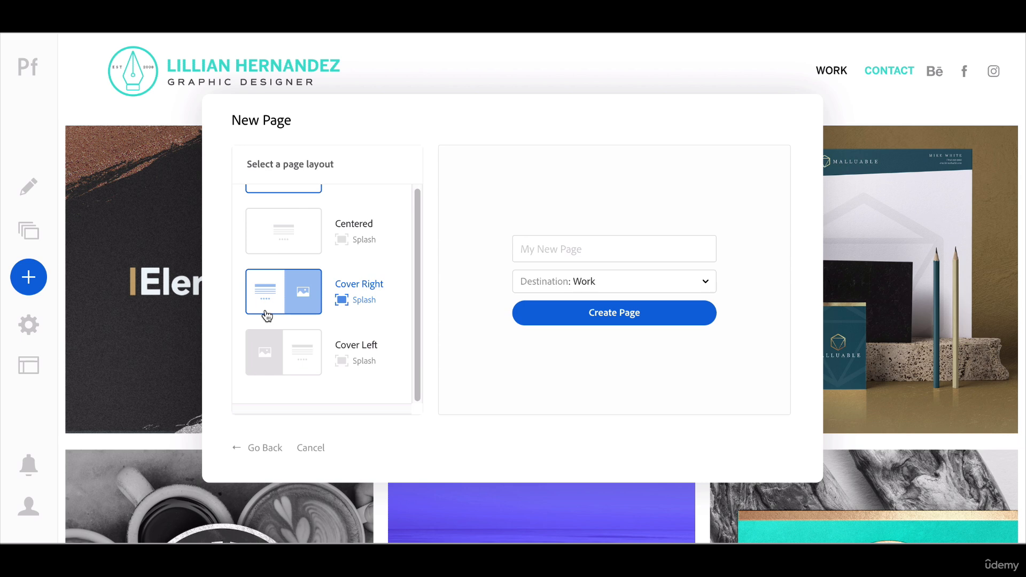
click(302, 294)
click(546, 251)
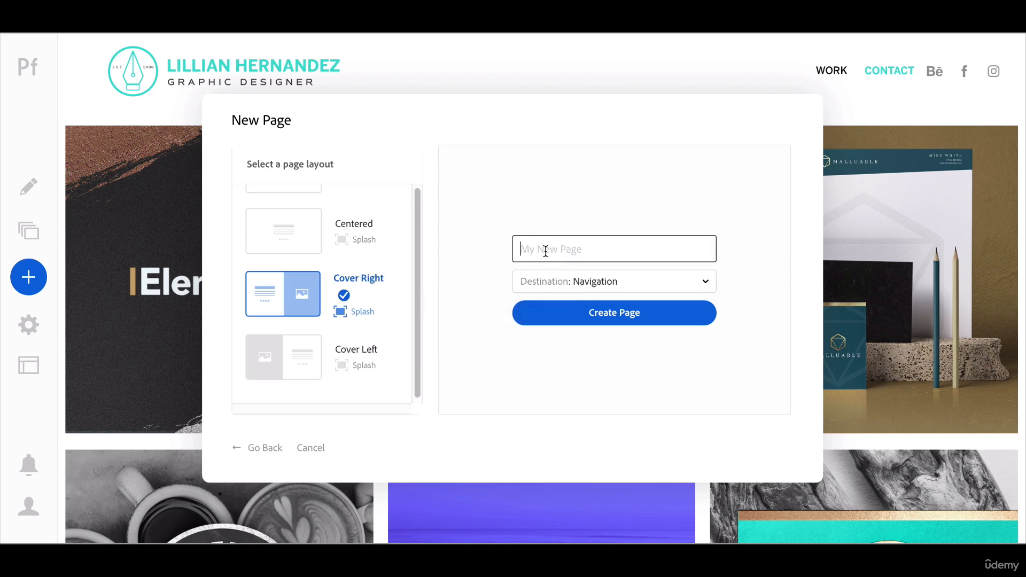
text(About Me)
click(631, 312)
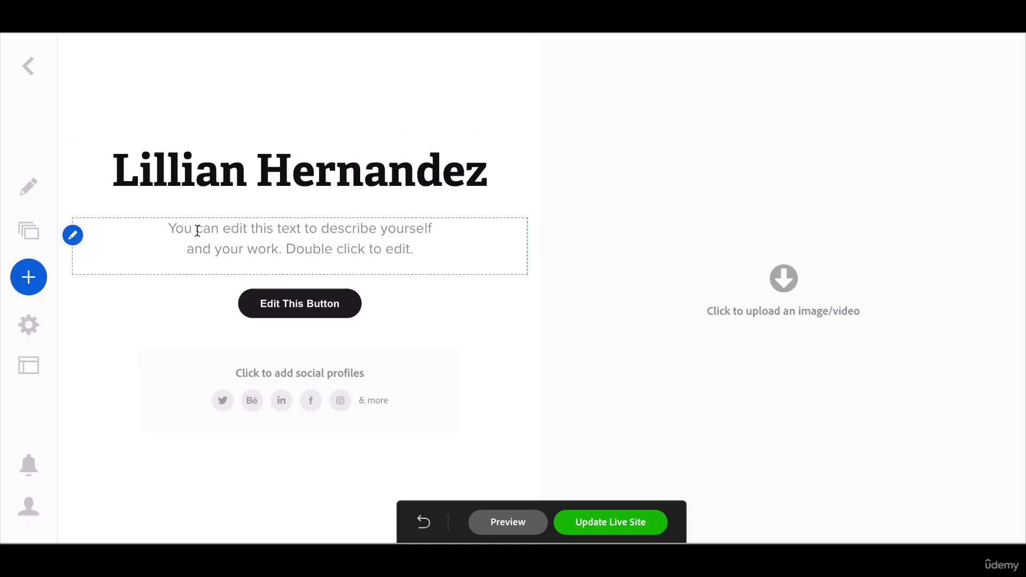
Replace the placeholder description with "I love to create brands that resonate and connect with their target audiences." and colour it turquoise.
double_click(197, 229)
text(I love to create brands that resonate and connect with their target audiences.)
drag(356, 254, 91, 228)
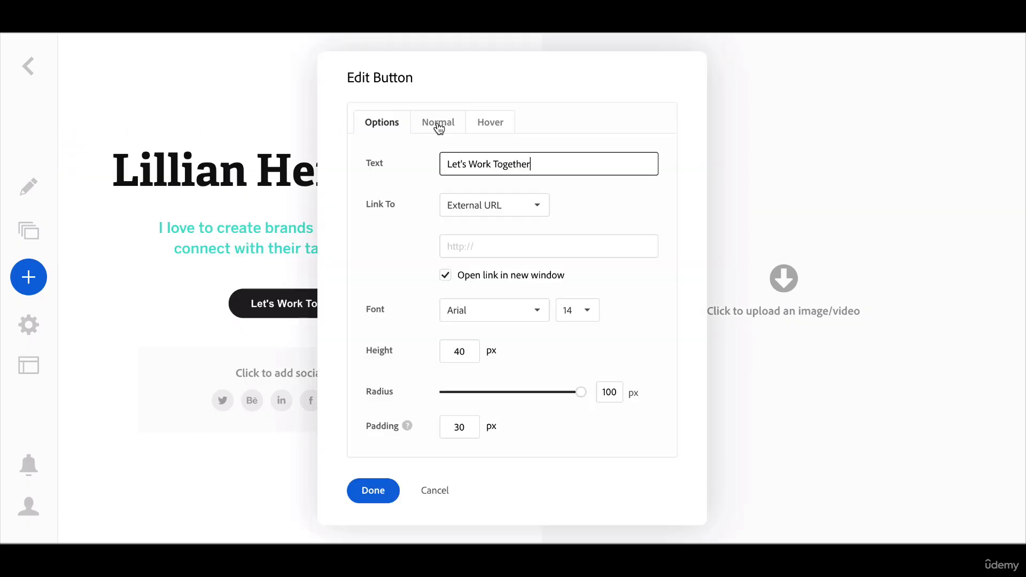
Change the "Let's Work Together" button's normal fill colour to the turquoise swatch and apply it.
click(436, 124)
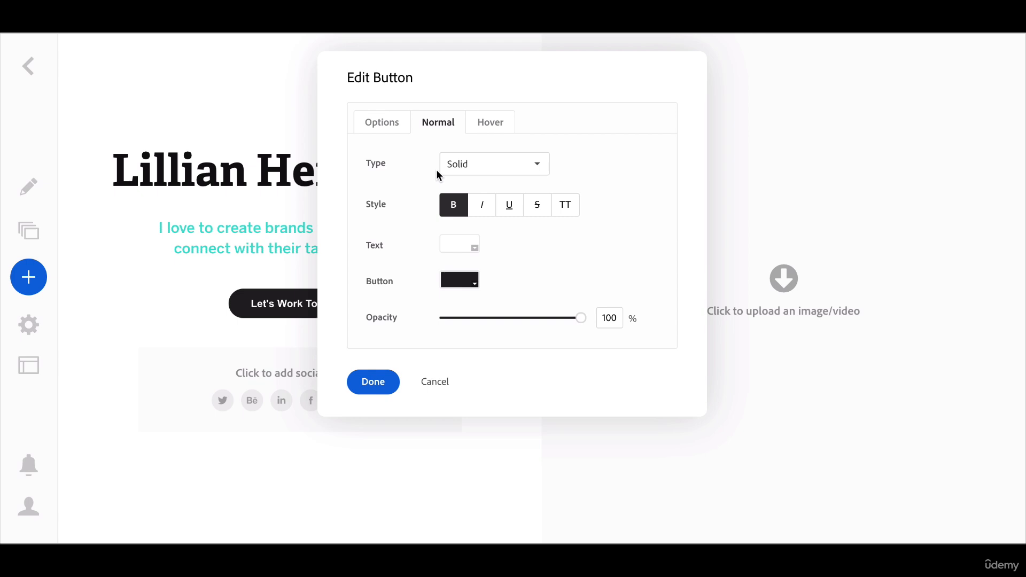
click(453, 283)
click(445, 351)
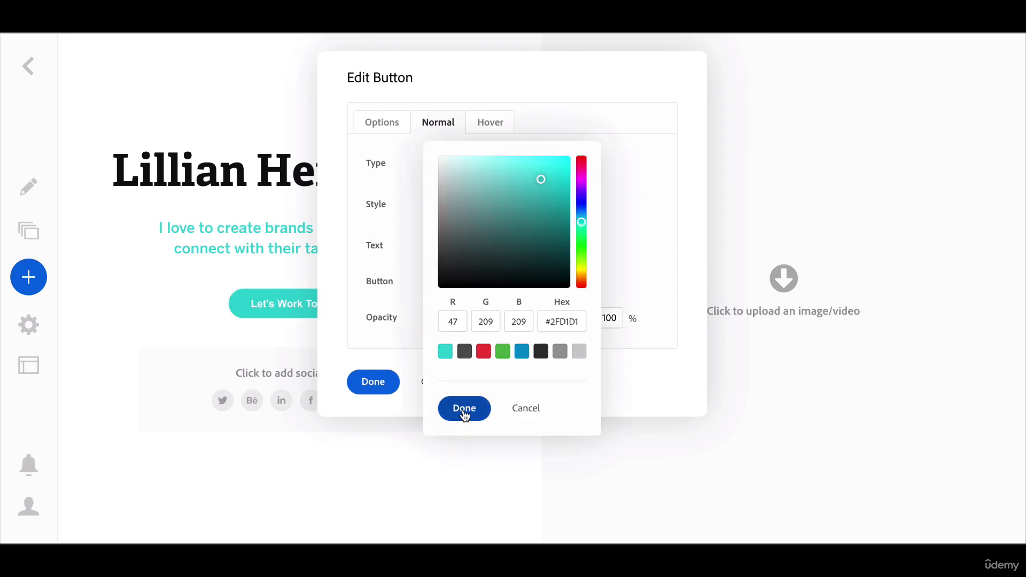
click(464, 411)
click(373, 382)
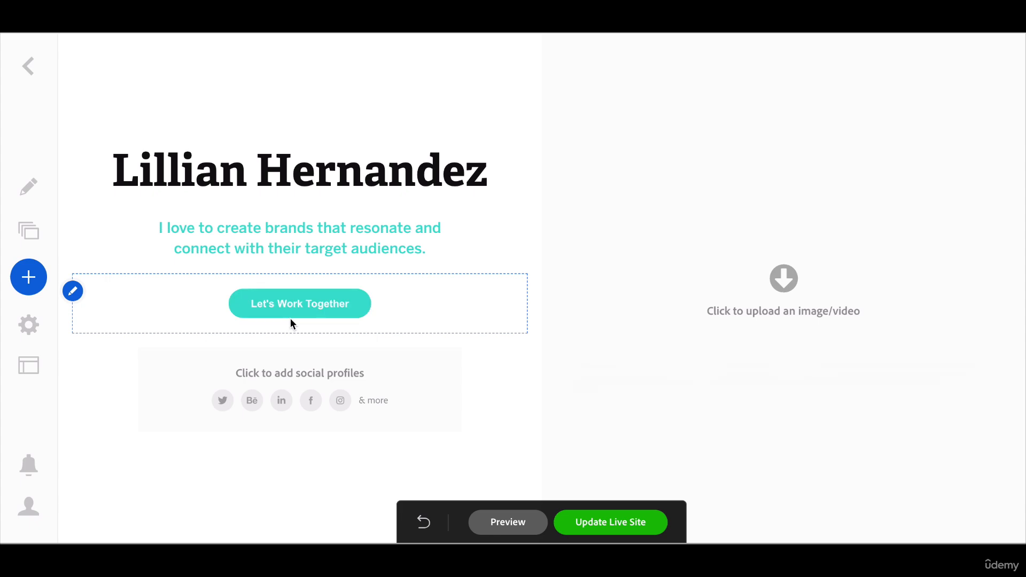
Switch to the portfolio outline document in Word and copy all the Third Person Bio paragraphs.
click(298, 275)
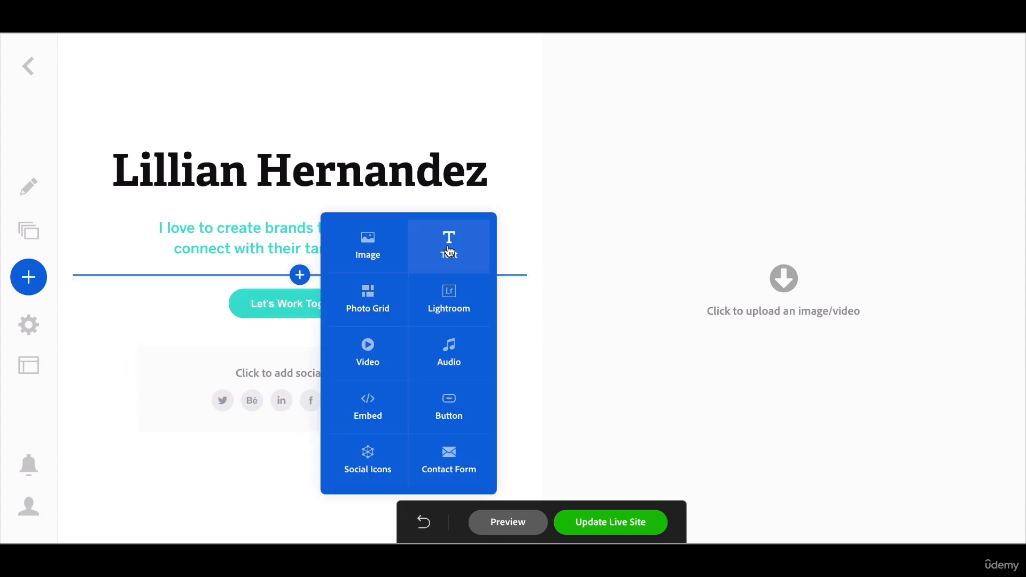
click(449, 246)
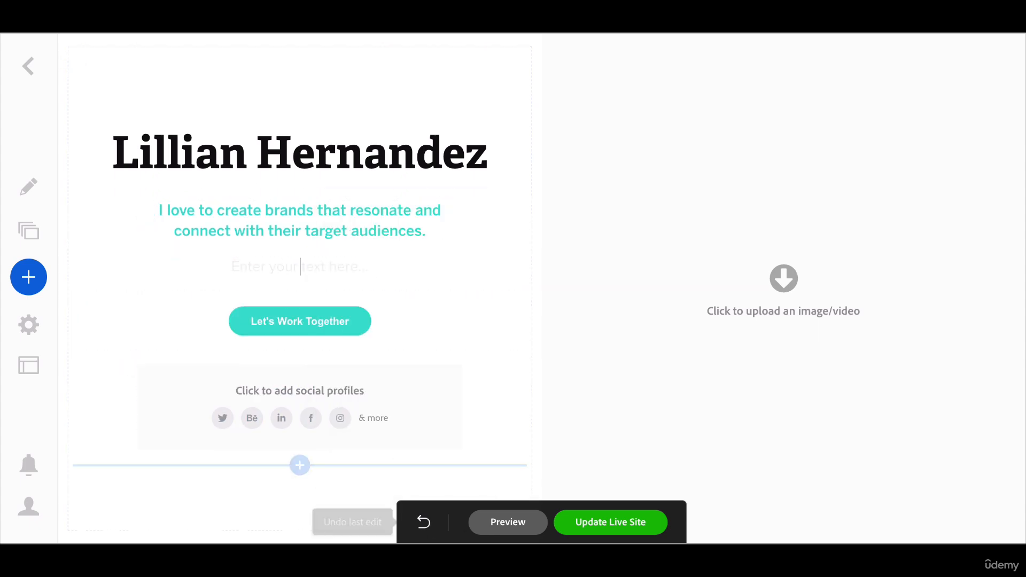
key(super+Tab)
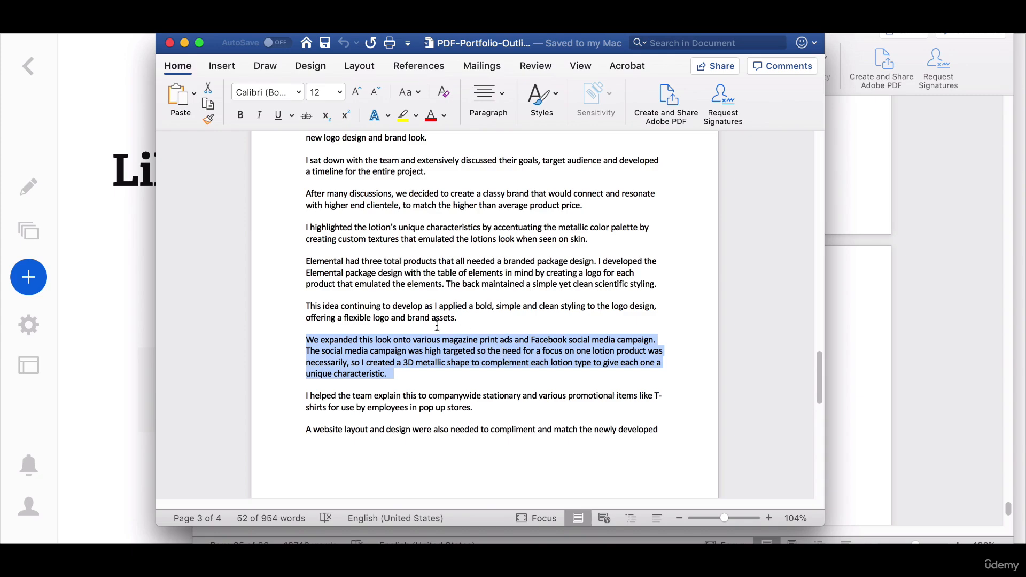
scroll(435, 306, up, 15)
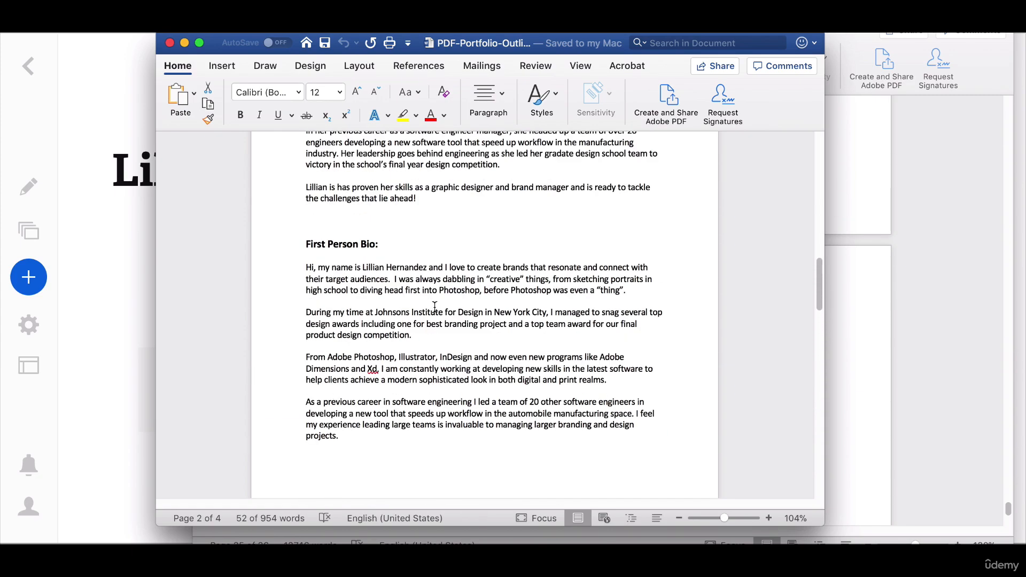
scroll(363, 335, up, 5)
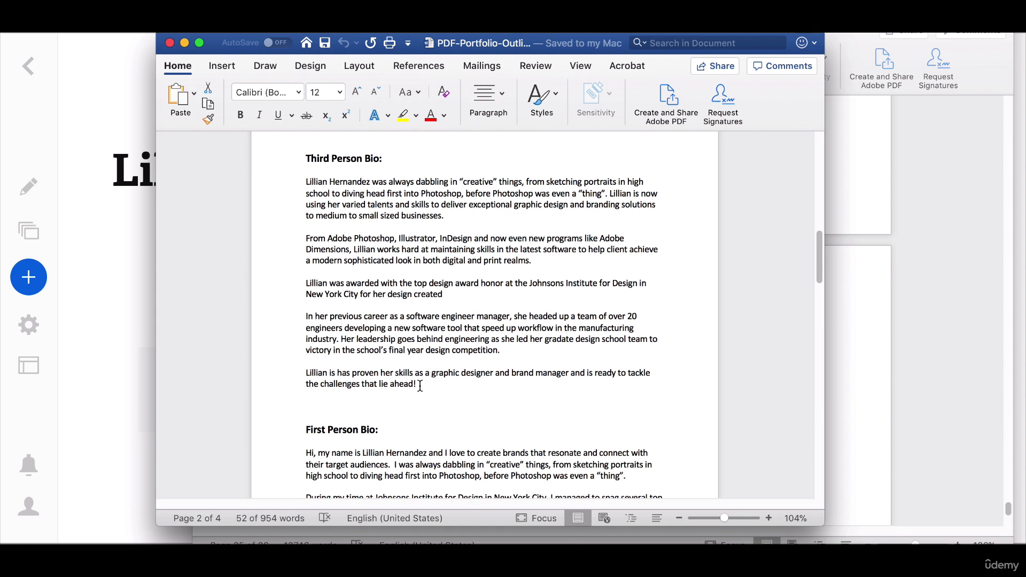
drag(419, 384, 302, 188)
key(ctrl+c)
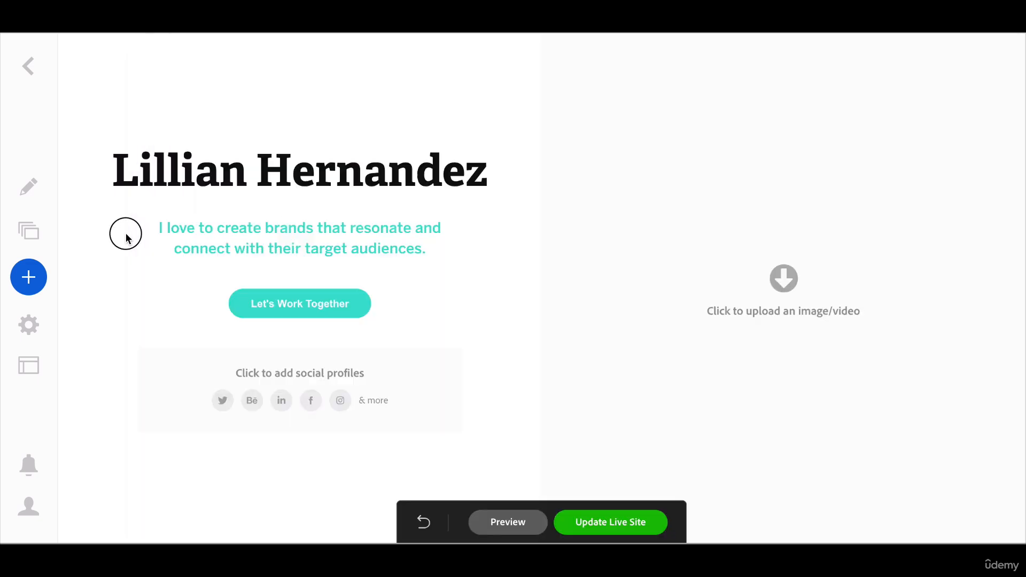
Insert a text block between the turquoise tagline and the "Let's Work Together" button and paste the copied bio.
click(140, 234)
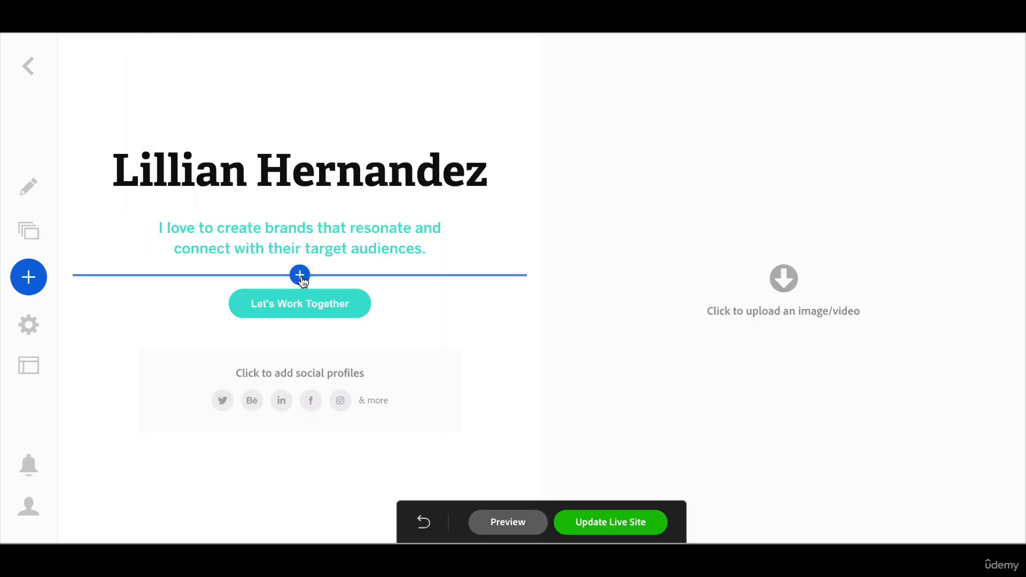
click(300, 275)
click(451, 239)
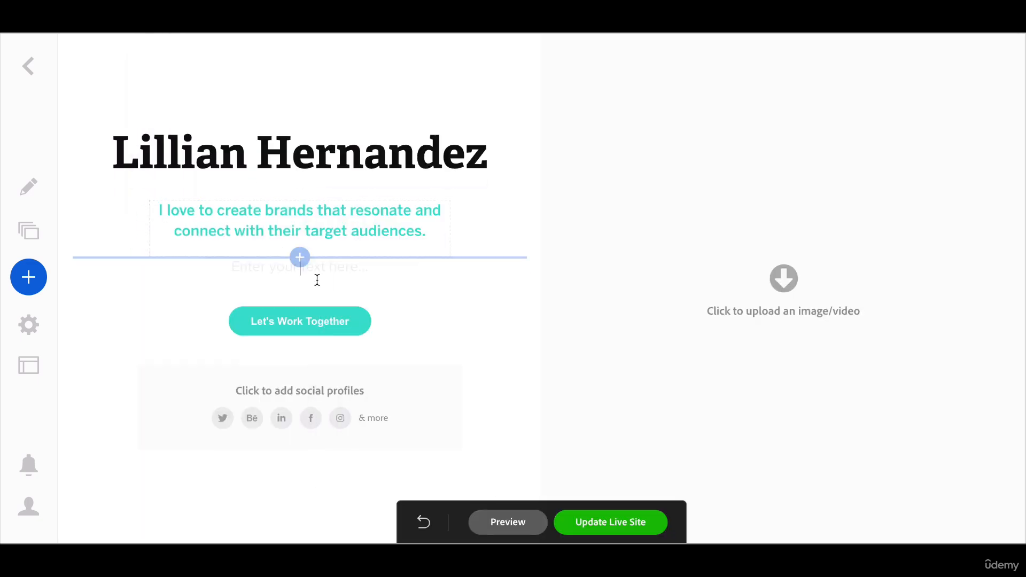
key(ctrl+v)
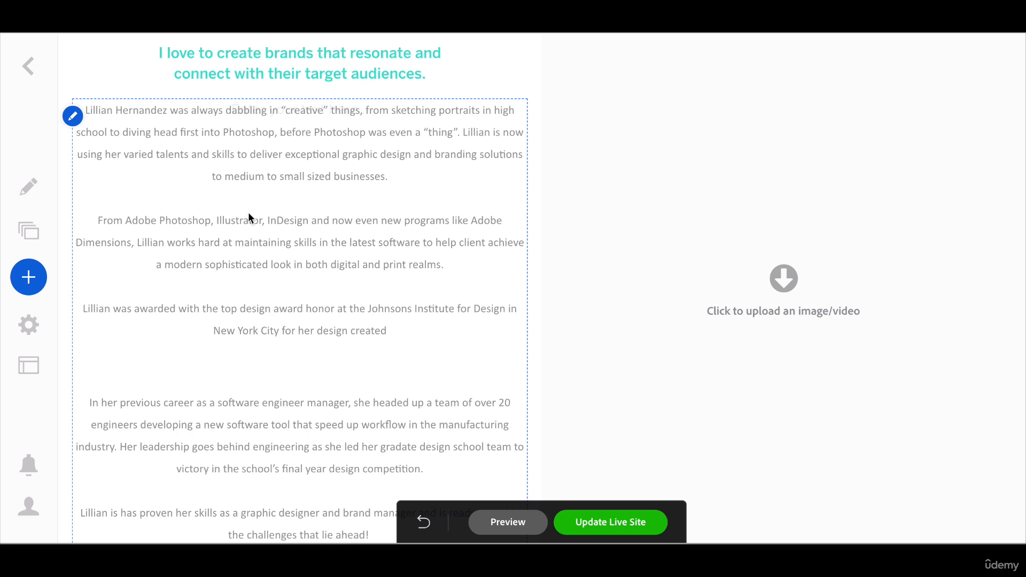
Tidy the pasted bio's paragraph spacing by removing the extra blank lines between paragraphs.
click(250, 192)
key(BackSpace)
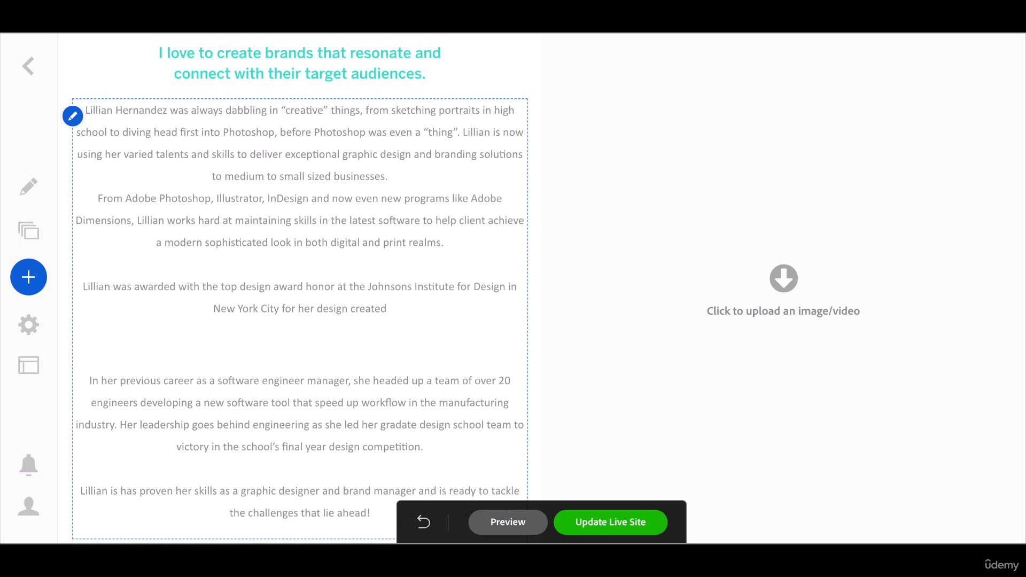
key(Return)
key(BackSpace)
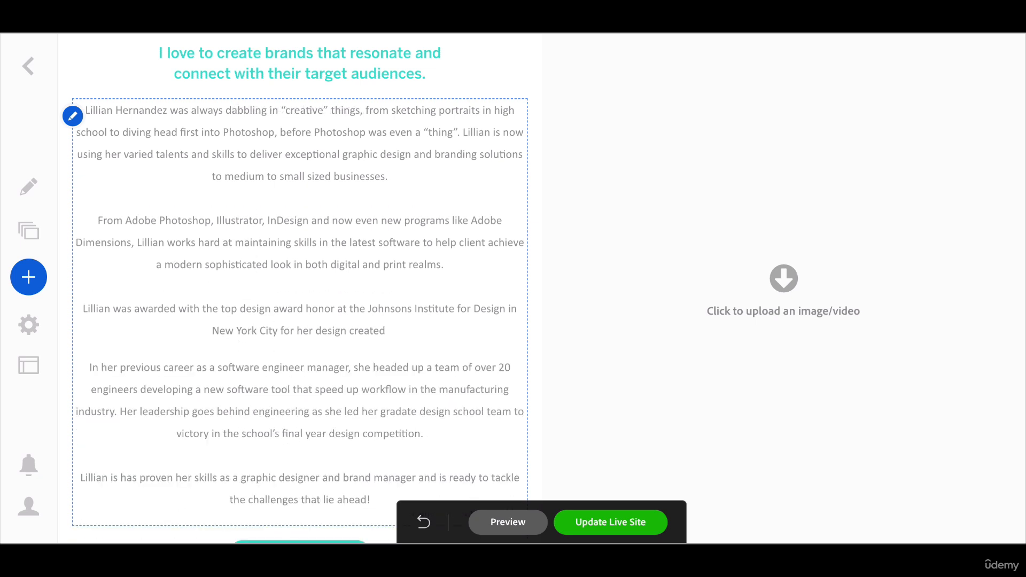
Set all of the bio text to the Benton Sans Light font at size 13.
drag(372, 497, 73, 110)
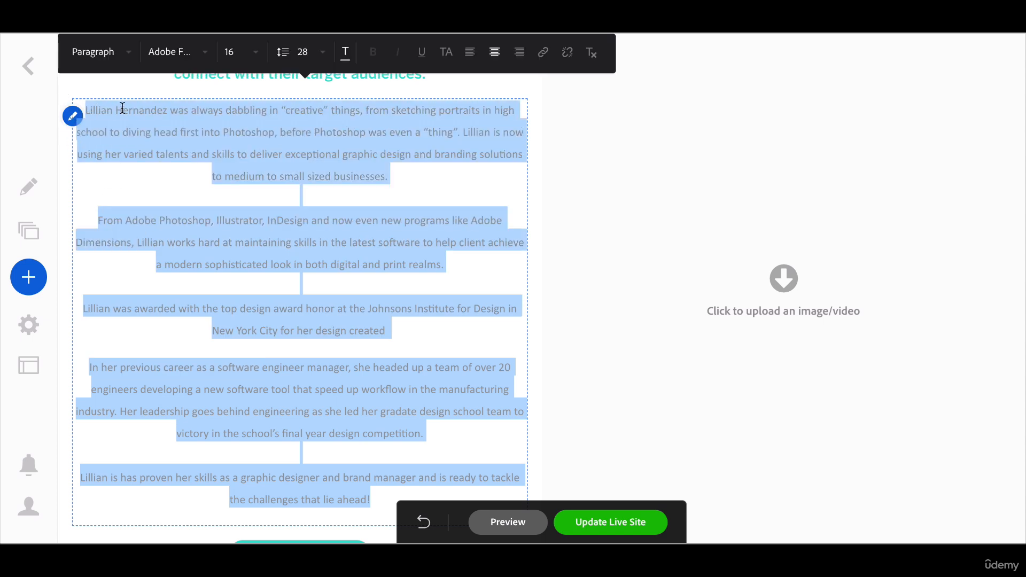
click(202, 51)
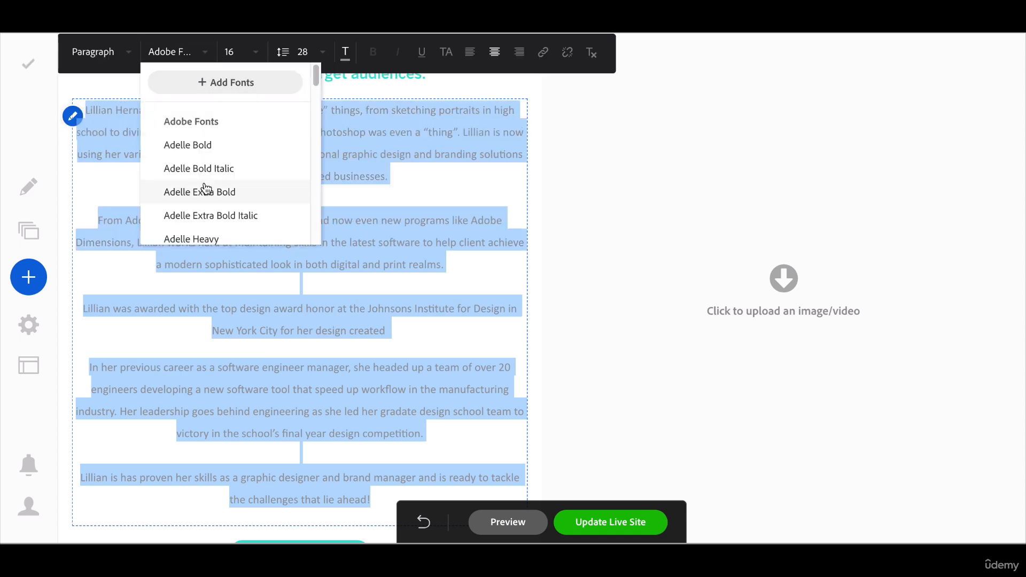
scroll(206, 190, down, 10)
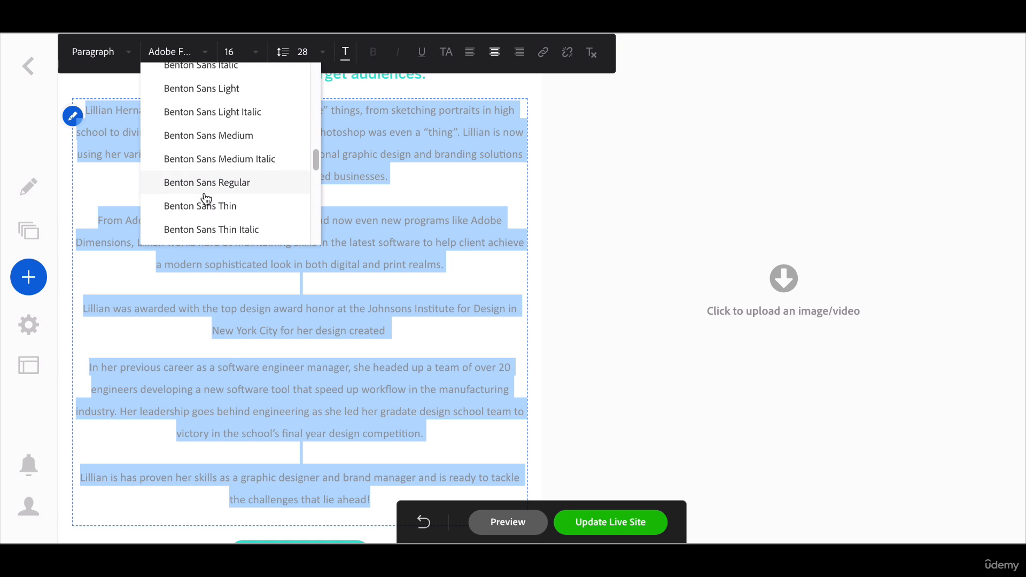
scroll(207, 195, down, 1)
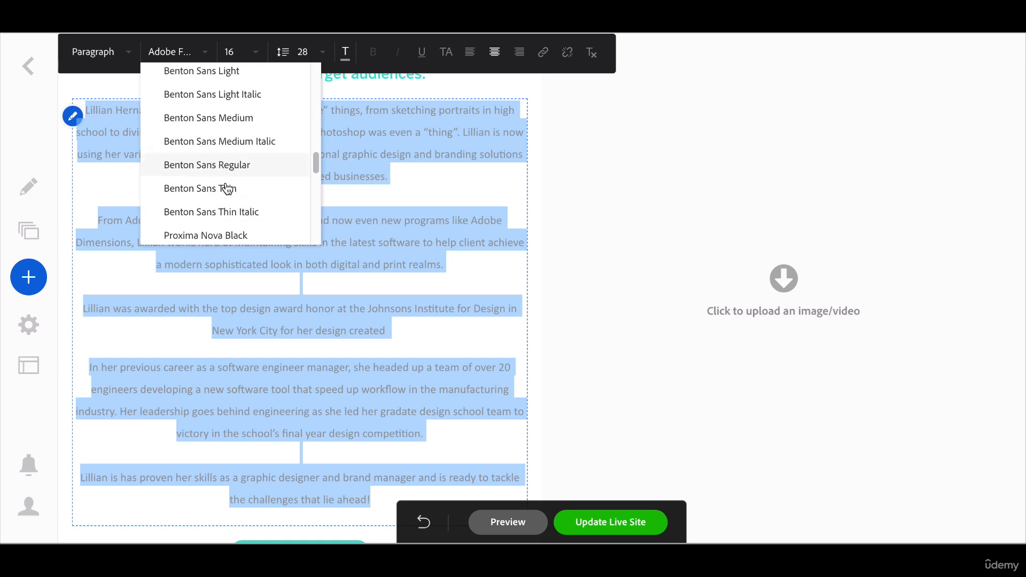
click(229, 71)
click(256, 82)
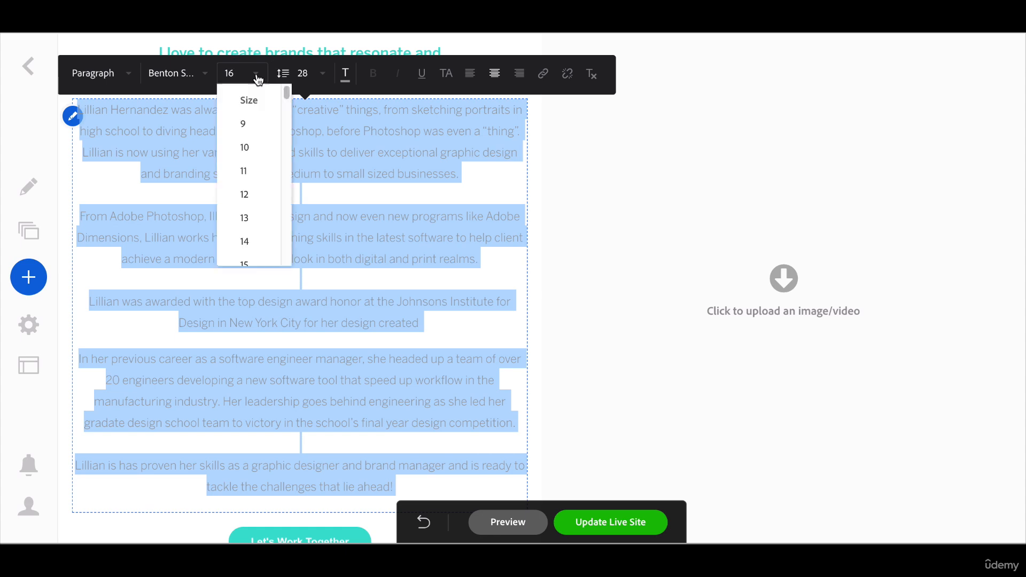
click(250, 216)
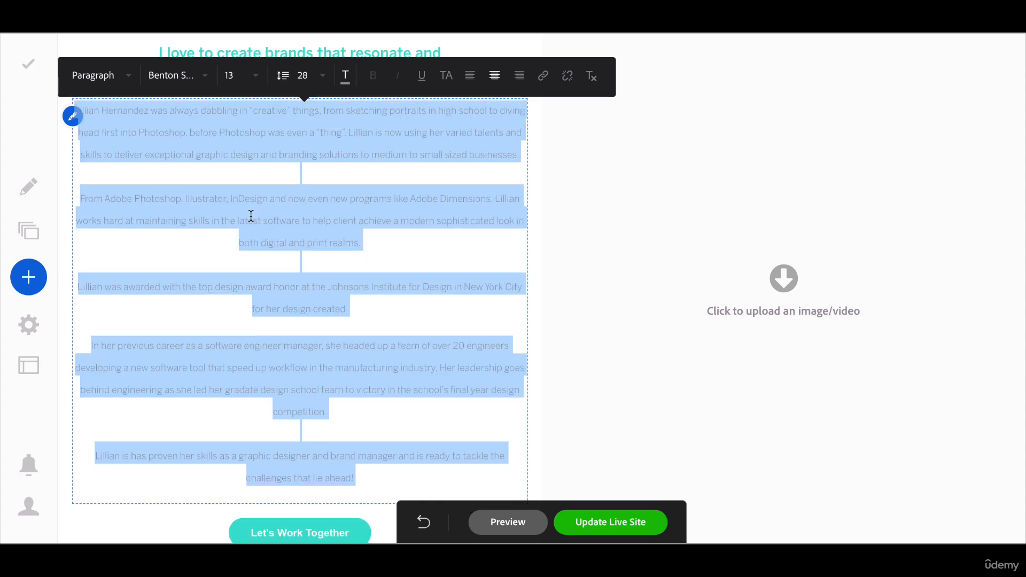
Delete the design award paragraph and the sentence about leading the design school team from the bio.
scroll(387, 298, up, 2)
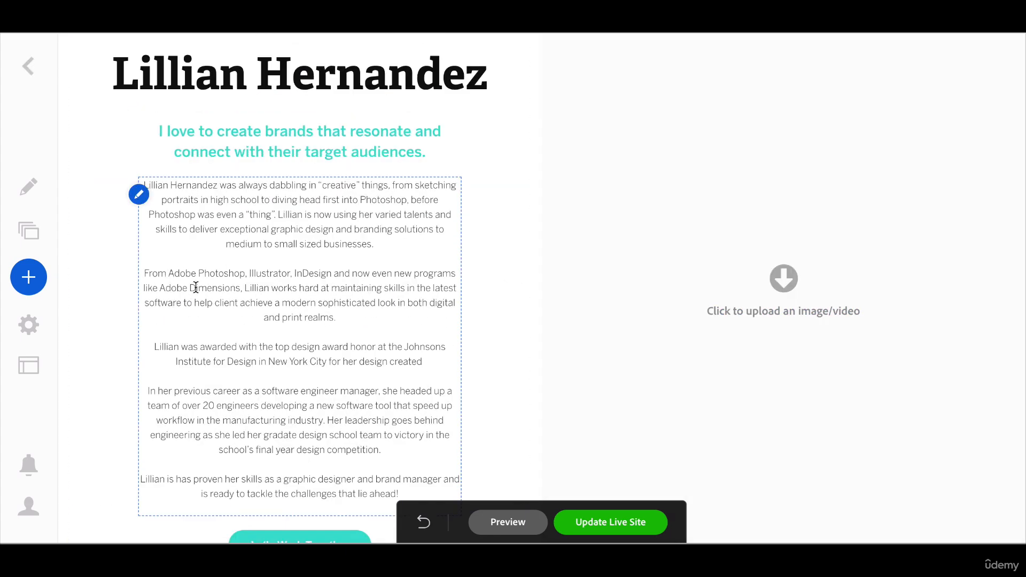
scroll(206, 341, down, 1)
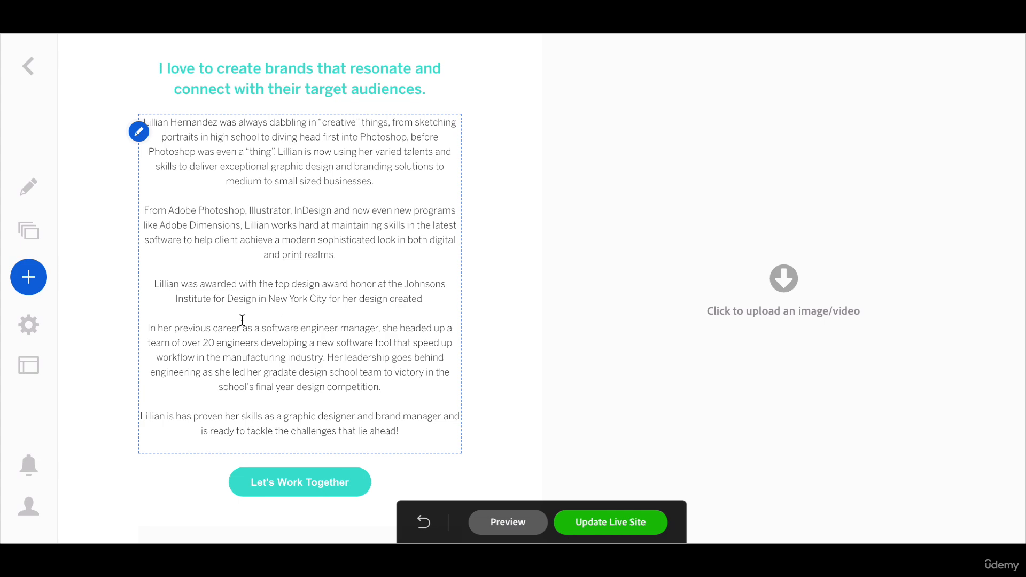
scroll(216, 320, up, 2)
scroll(212, 331, down, 1)
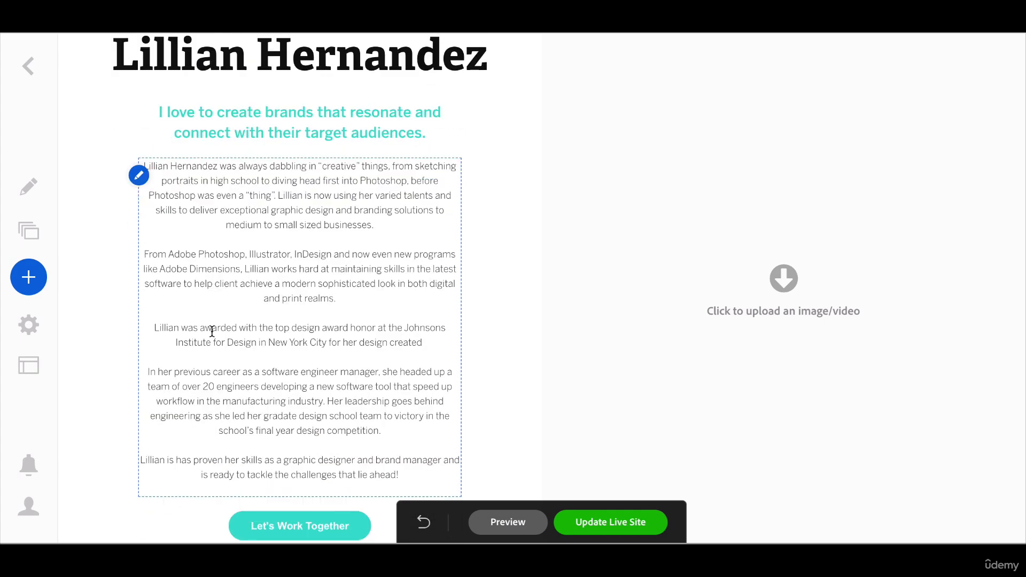
scroll(225, 329, down, 1)
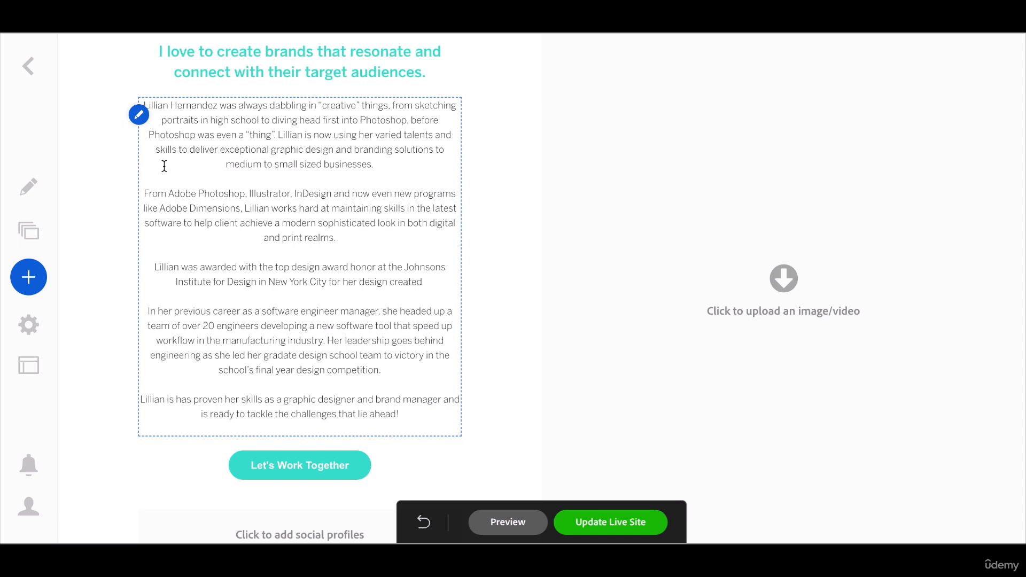
click(139, 114)
drag(155, 267, 440, 289)
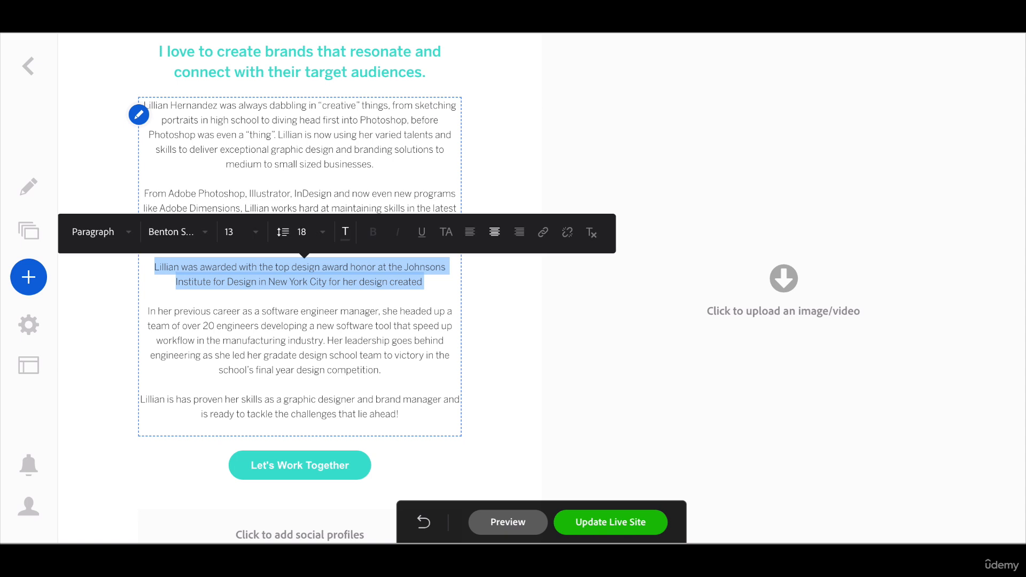
key(BackSpace)
key(BackSpace)
key(BackSpace)
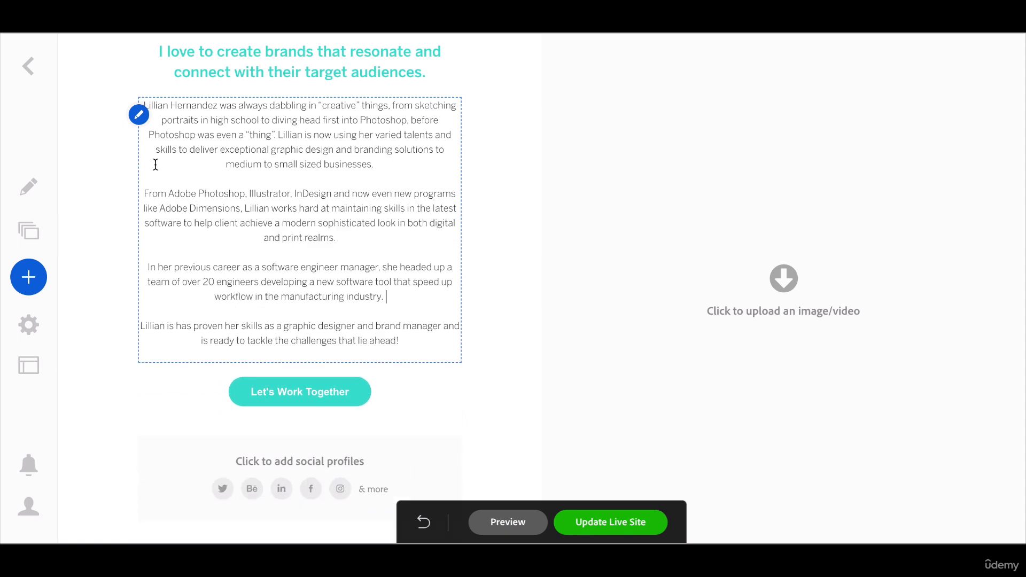
Remove the large name heading above the turquoise tagline.
scroll(577, 366, up, 1)
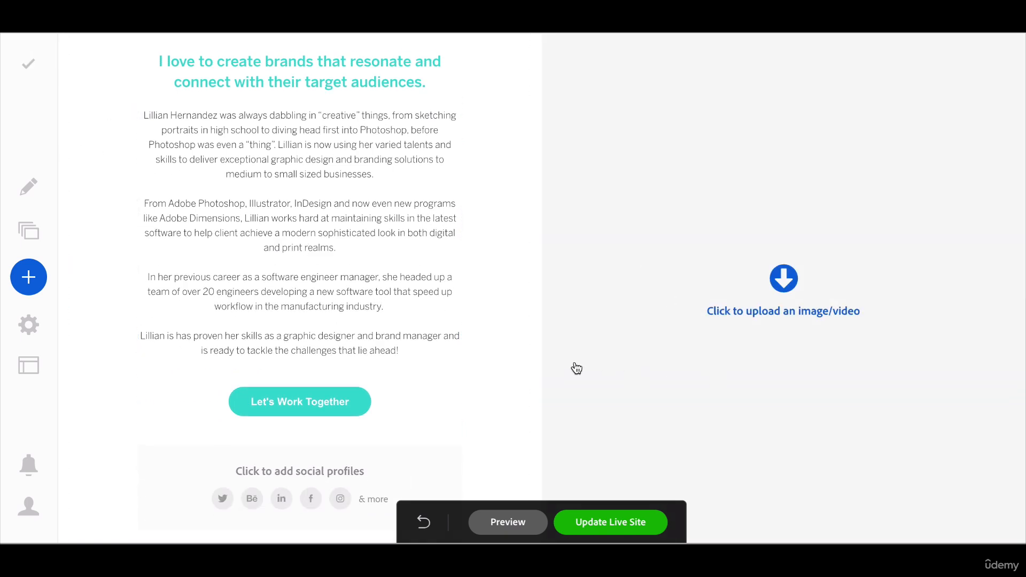
scroll(575, 367, up, 3)
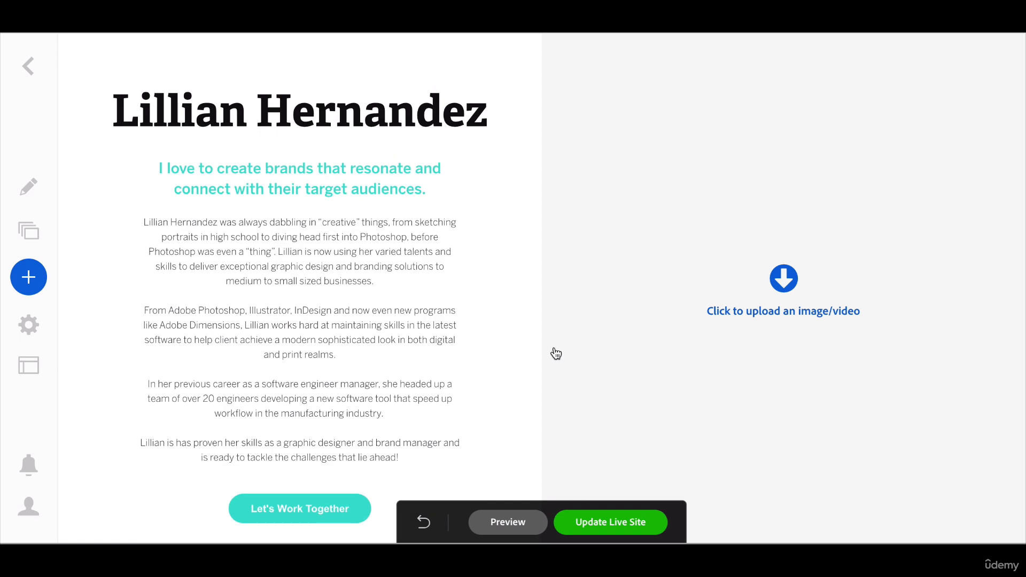
triple_click(292, 109)
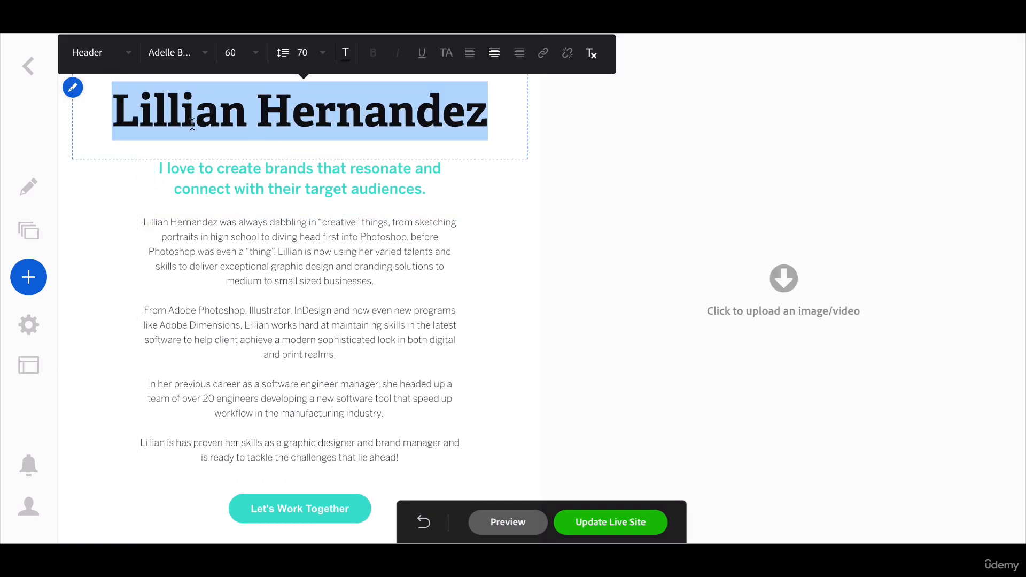
click(73, 89)
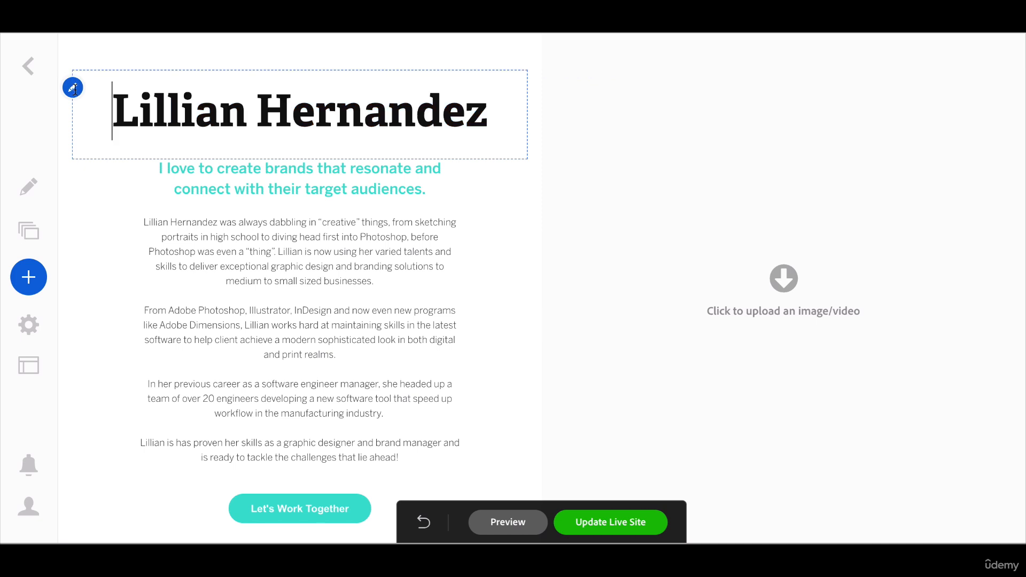
scroll(257, 99, down, 2)
Insert the logo image lililan-01.png from the Desktop above the turquoise tagline.
click(300, 71)
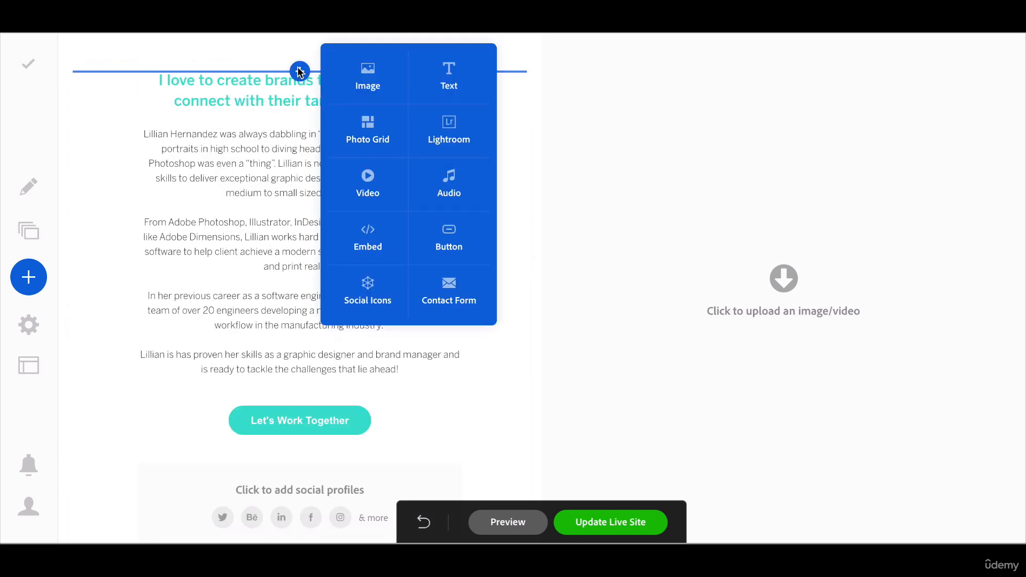
click(374, 79)
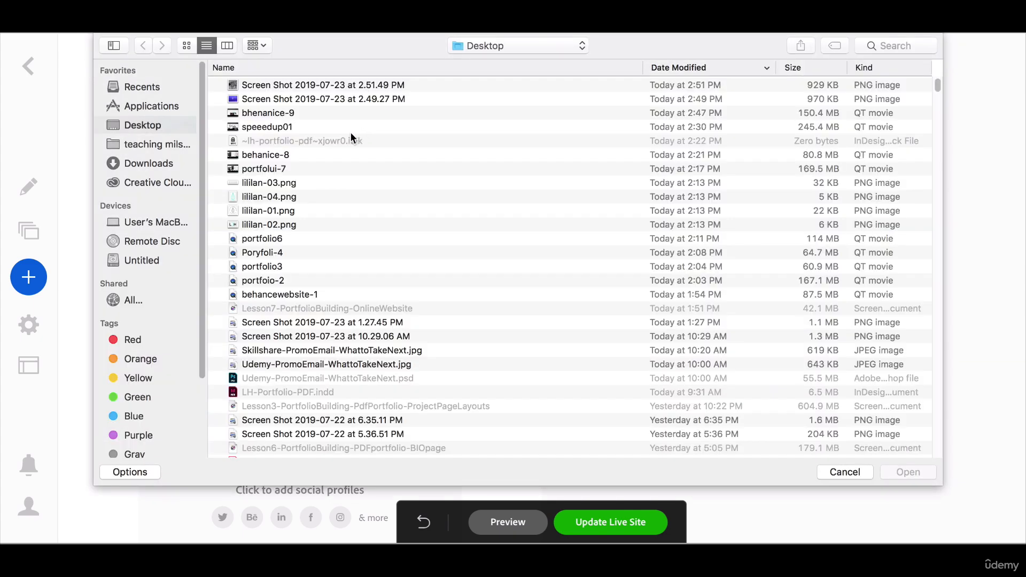
double_click(267, 211)
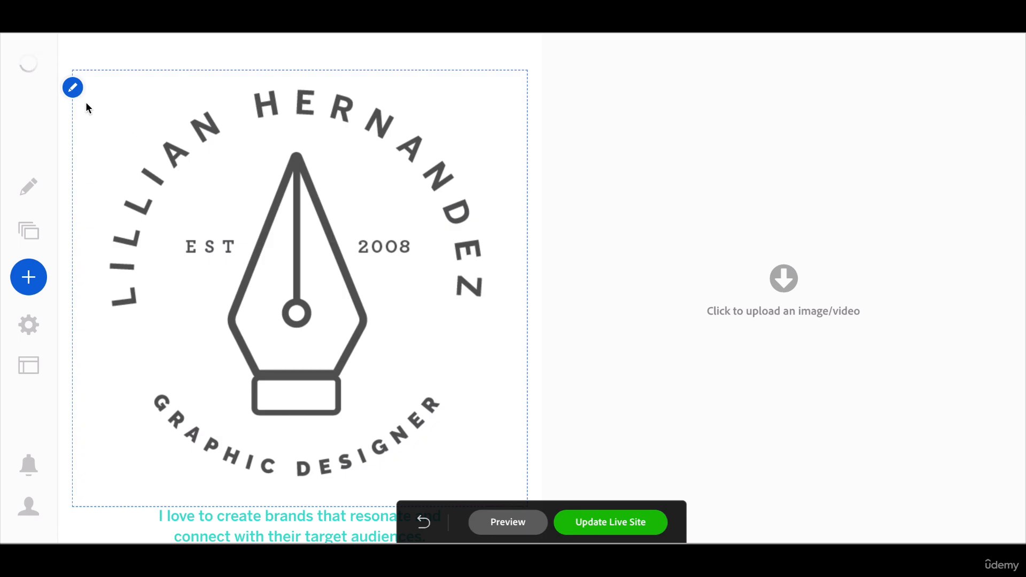
Scale the logo image above the tagline down to 25% width, keeping it centred.
click(74, 88)
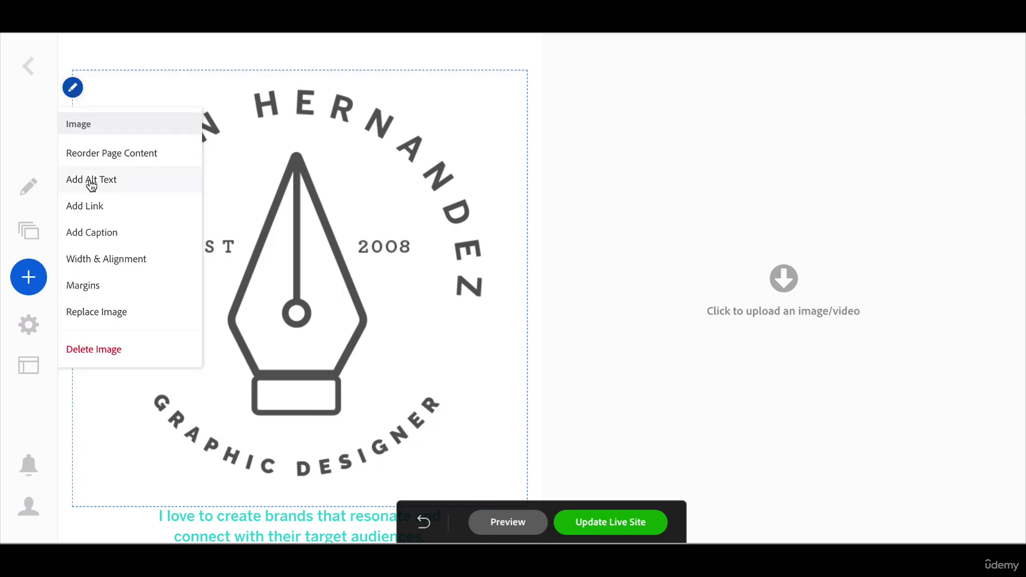
click(98, 258)
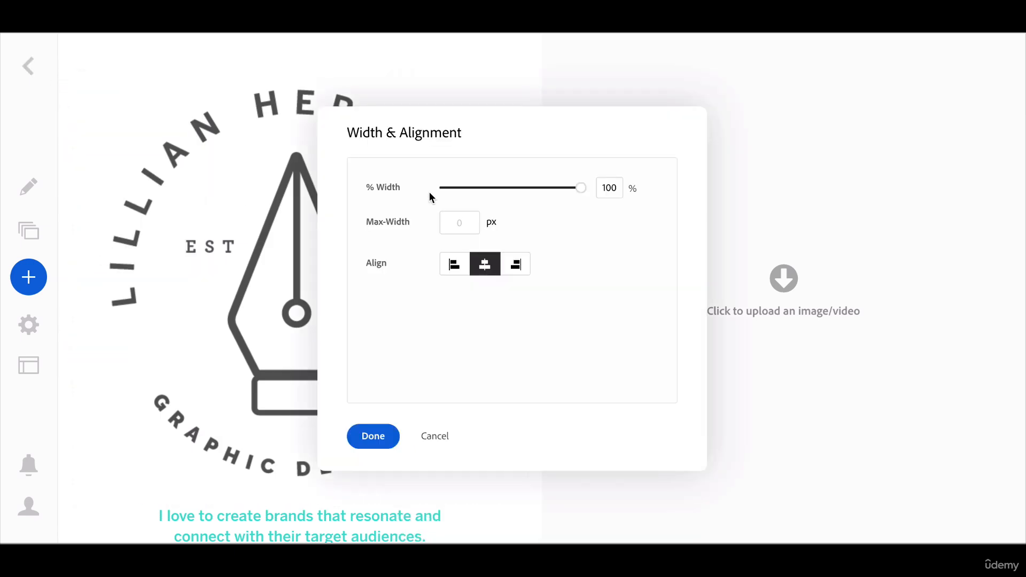
drag(585, 194, 477, 192)
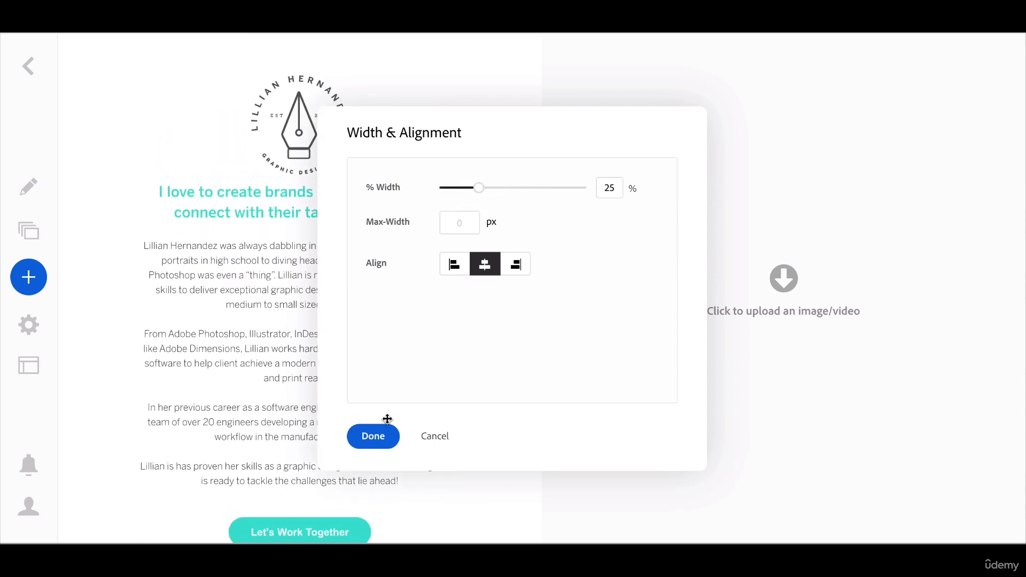
click(374, 435)
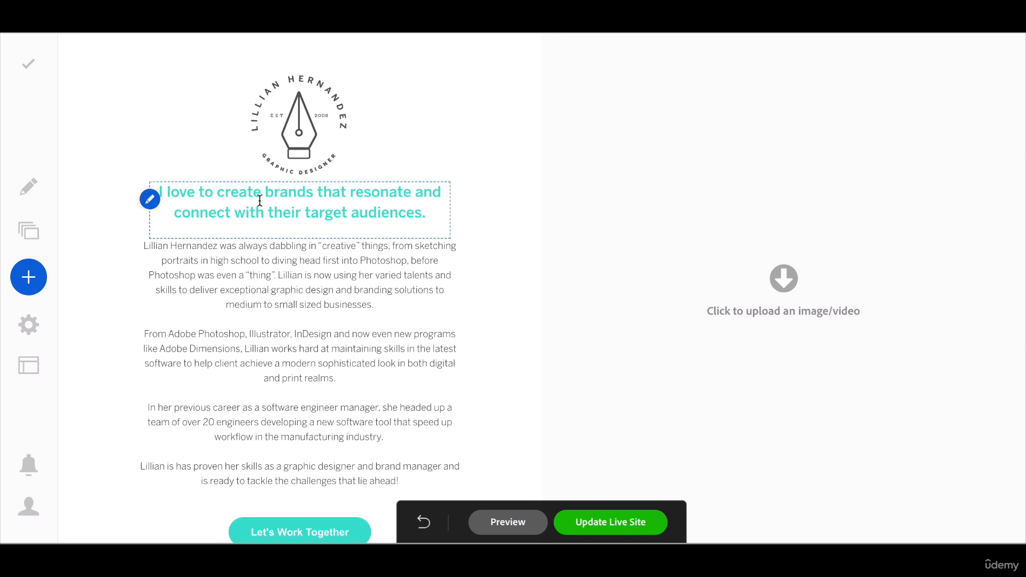
Set the turquoise tagline's margins to 20 px above and 0 px below.
click(150, 200)
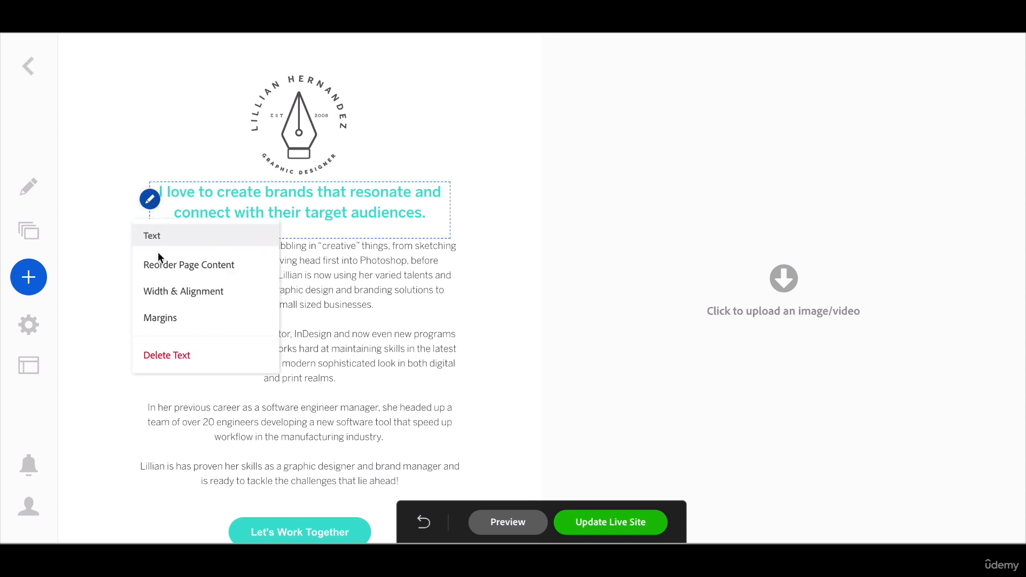
click(163, 319)
drag(452, 132, 578, 140)
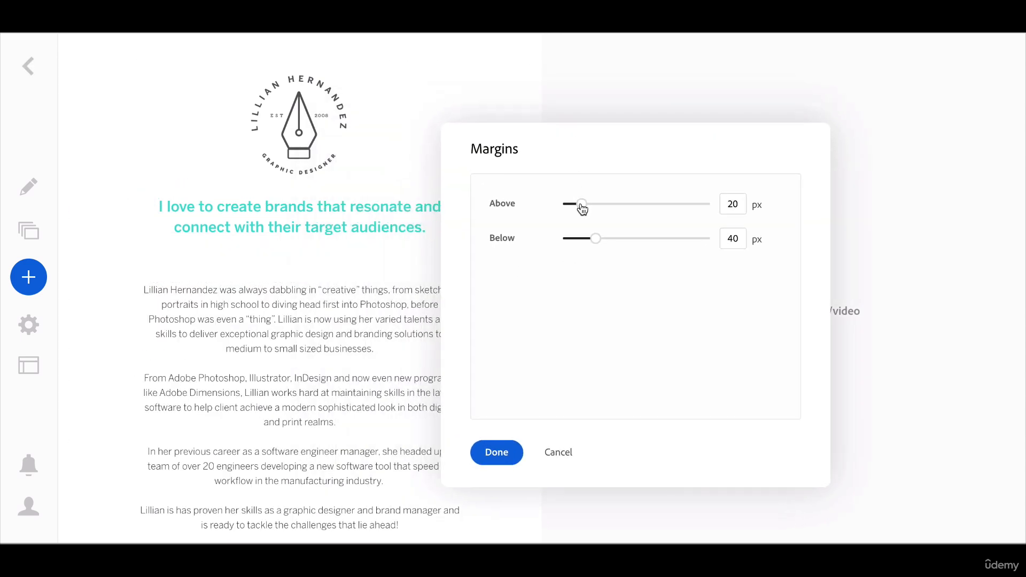
mouse_move(580, 208)
mouse_down()
mouse_move(596, 208)
mouse_move(591, 239)
mouse_move(568, 239)
mouse_move(570, 216)
mouse_up()
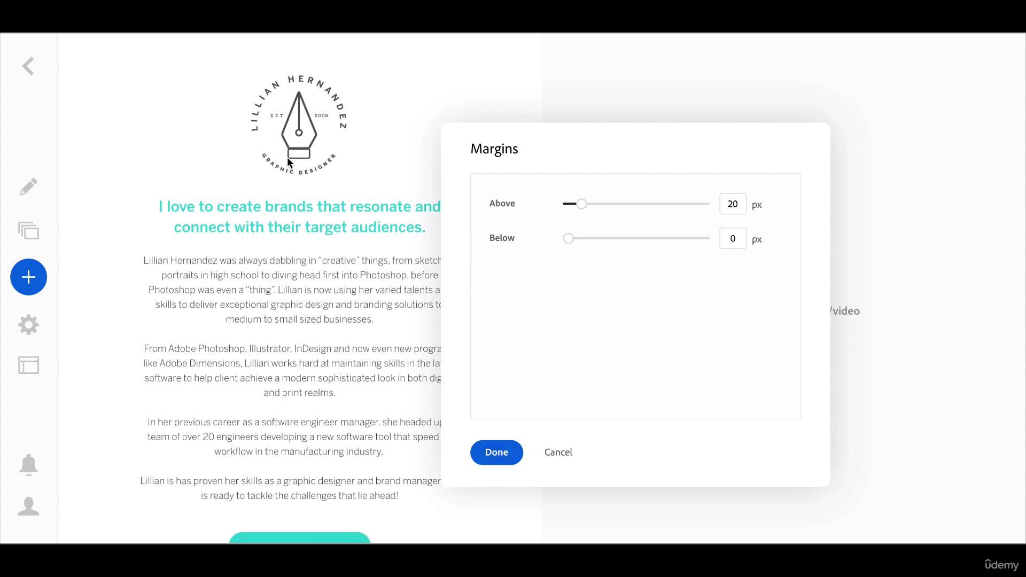
click(491, 466)
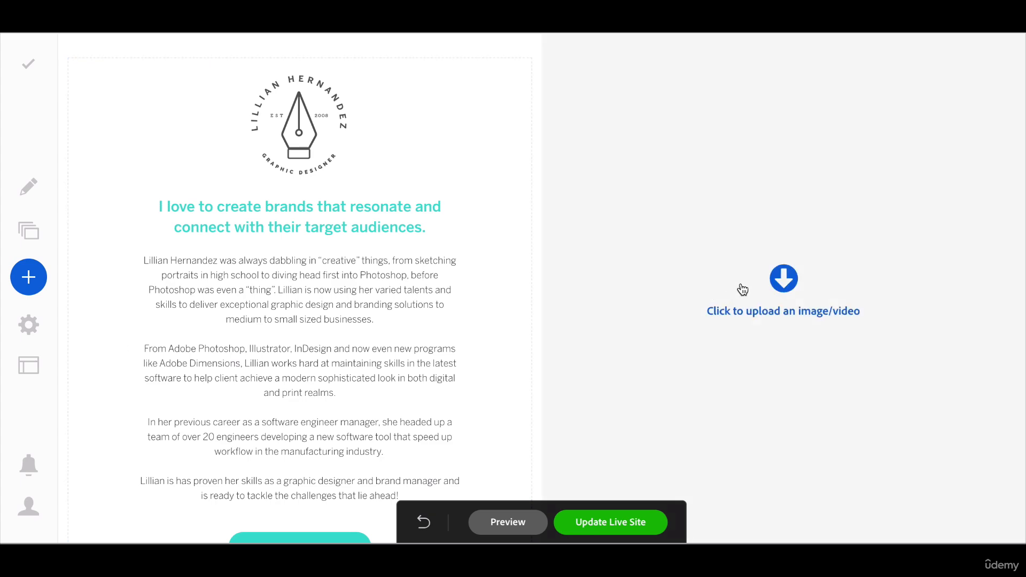
Upload the woman's portrait photo into the empty image area beside the bio and check the page down to the social profiles.
click(783, 281)
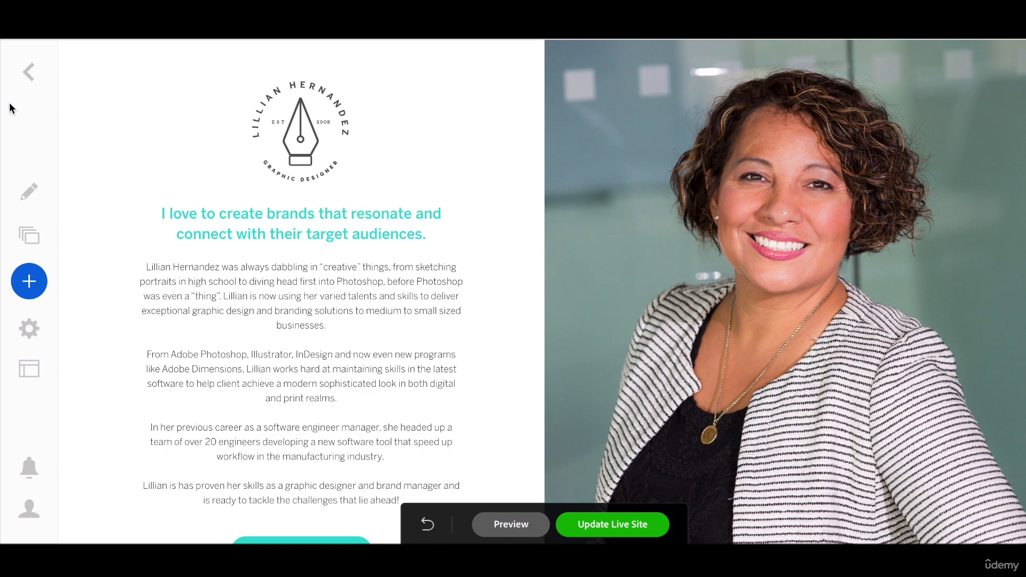
scroll(376, 391, down, 1)
scroll(342, 452, down, 1)
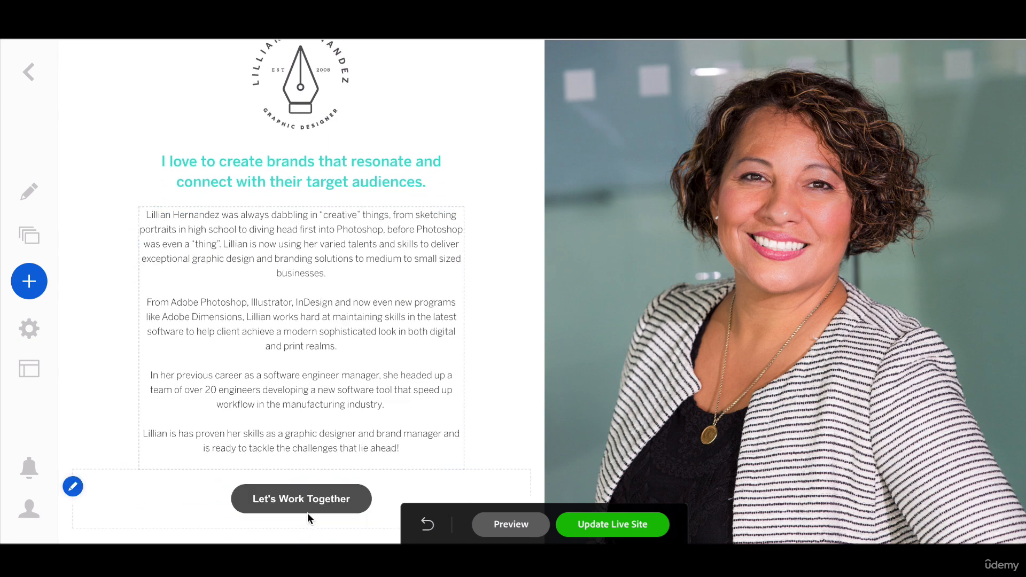
scroll(308, 502, down, 3)
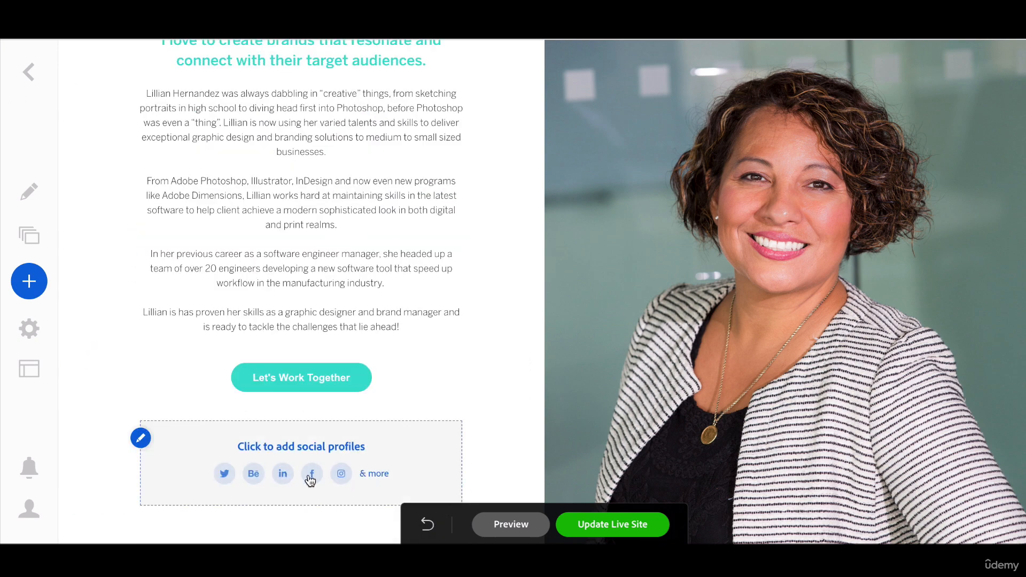
scroll(435, 290, up, 4)
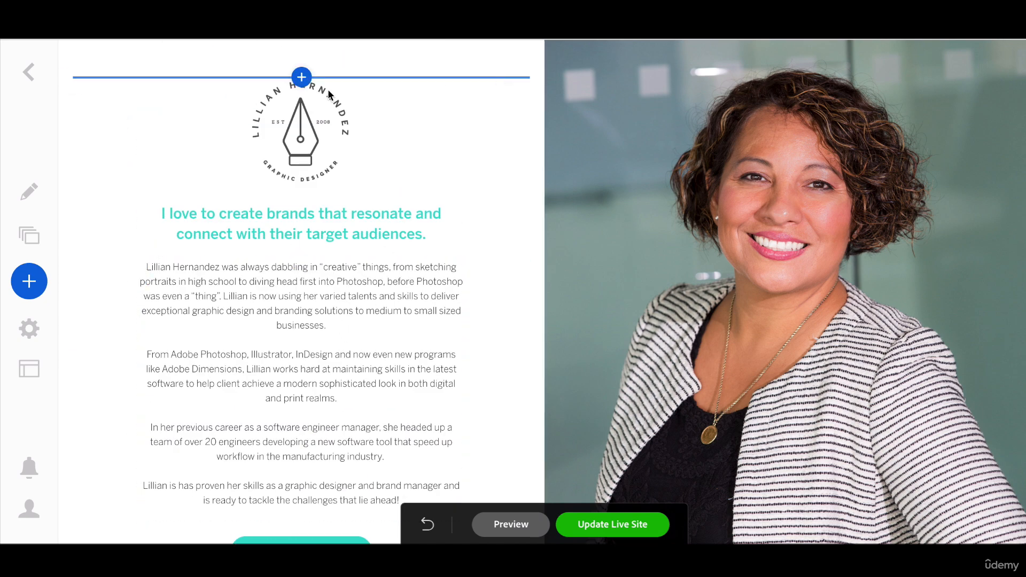
Return to the Work gallery and look over its header, project covers and footer.
click(31, 75)
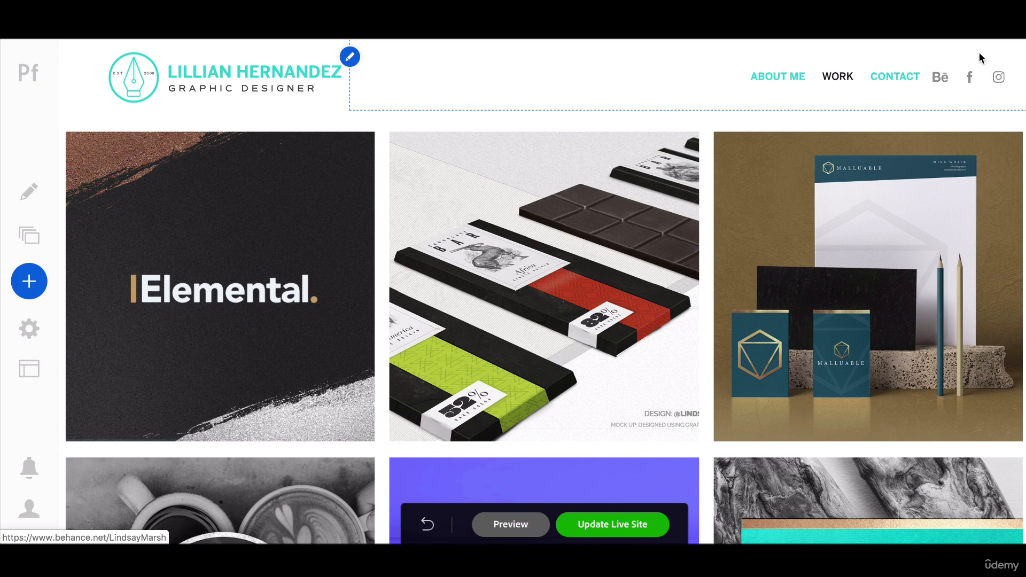
scroll(344, 409, down, 1)
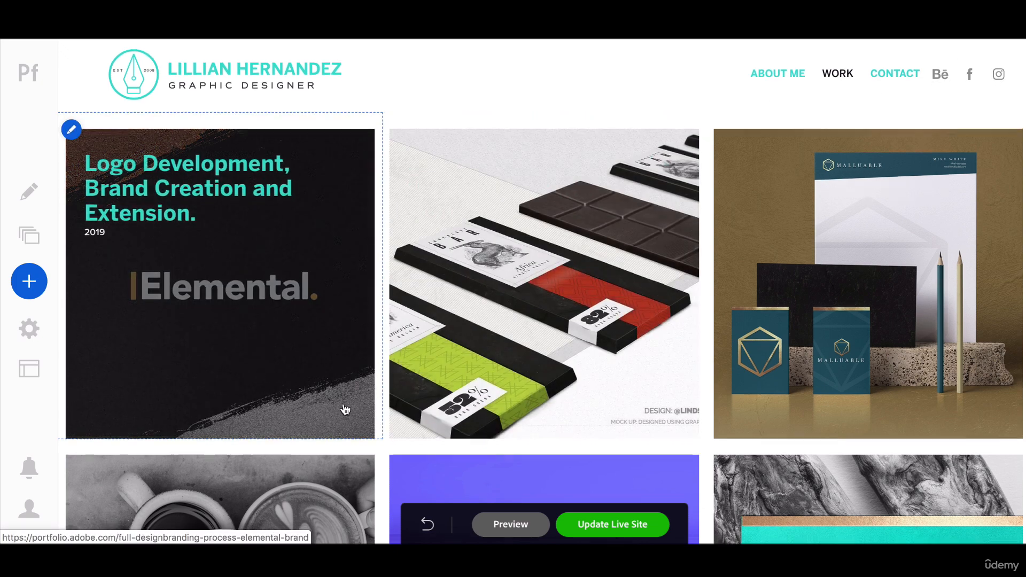
scroll(344, 409, down, 10)
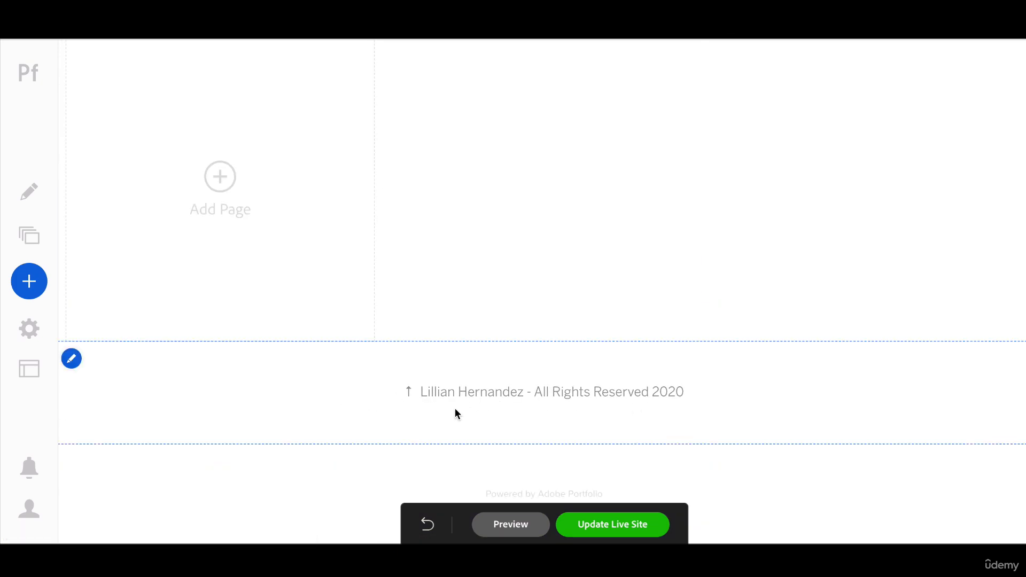
scroll(454, 408, up, 10)
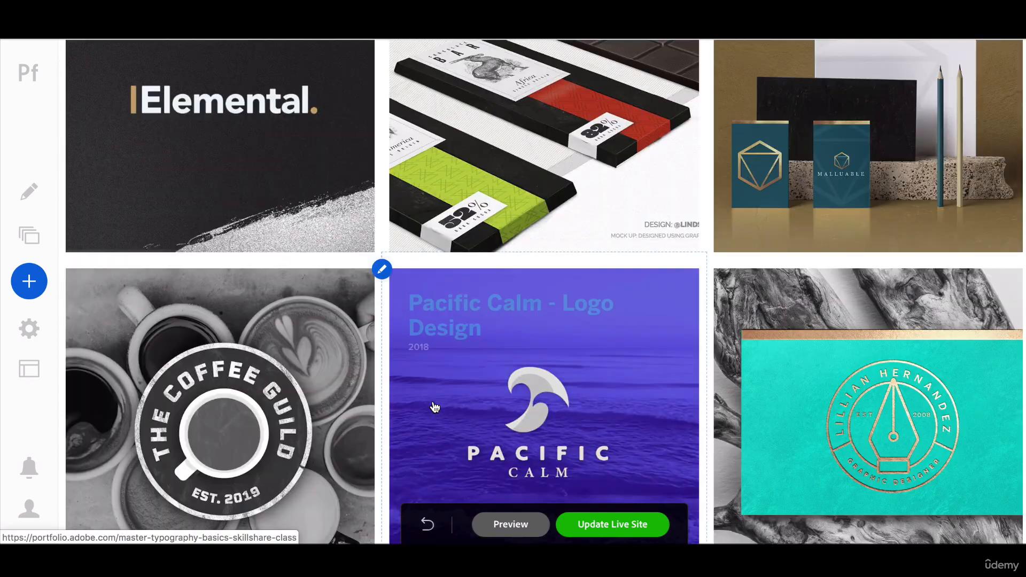
scroll(434, 407, up, 4)
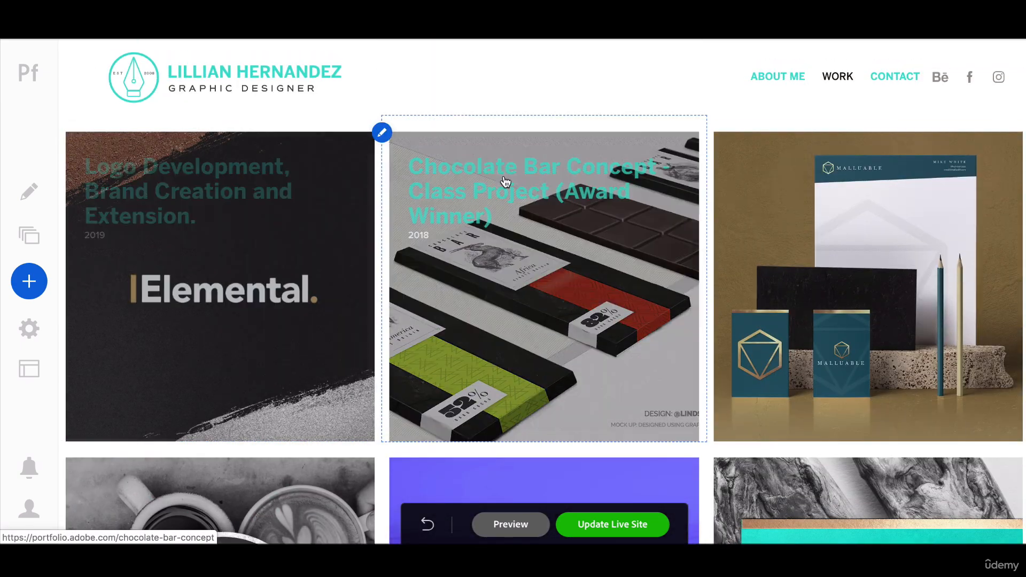
Preview the site in desktop view and review the Work gallery from header to footer.
click(511, 525)
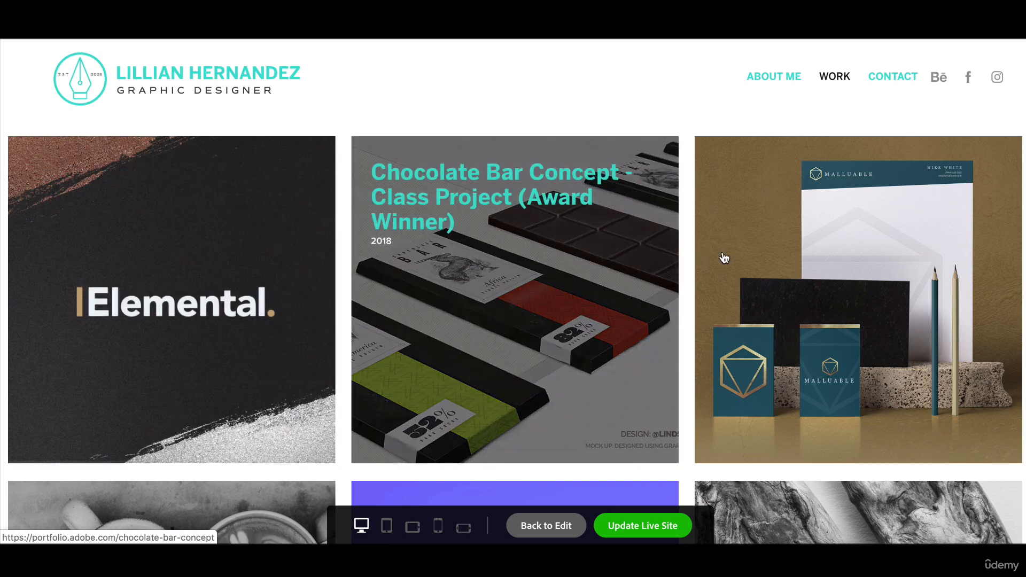
scroll(708, 379, down, 2)
scroll(707, 379, down, 7)
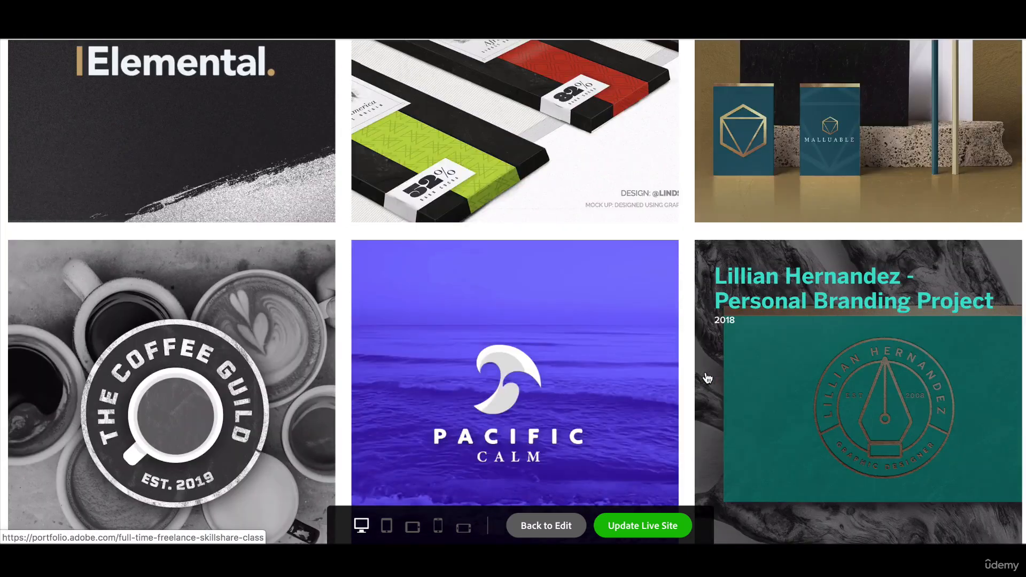
scroll(653, 379, down, 1)
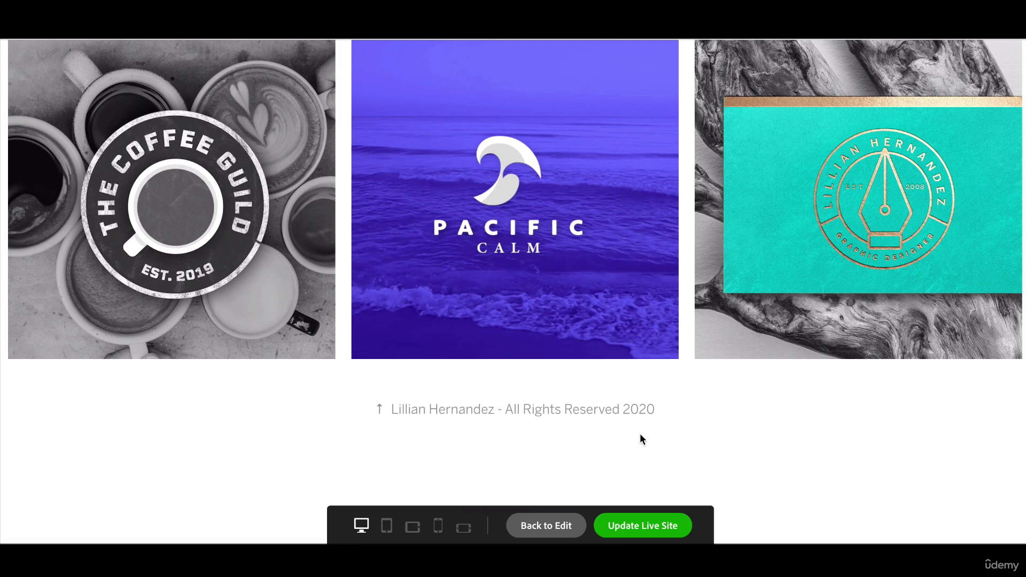
scroll(396, 407, down, 1)
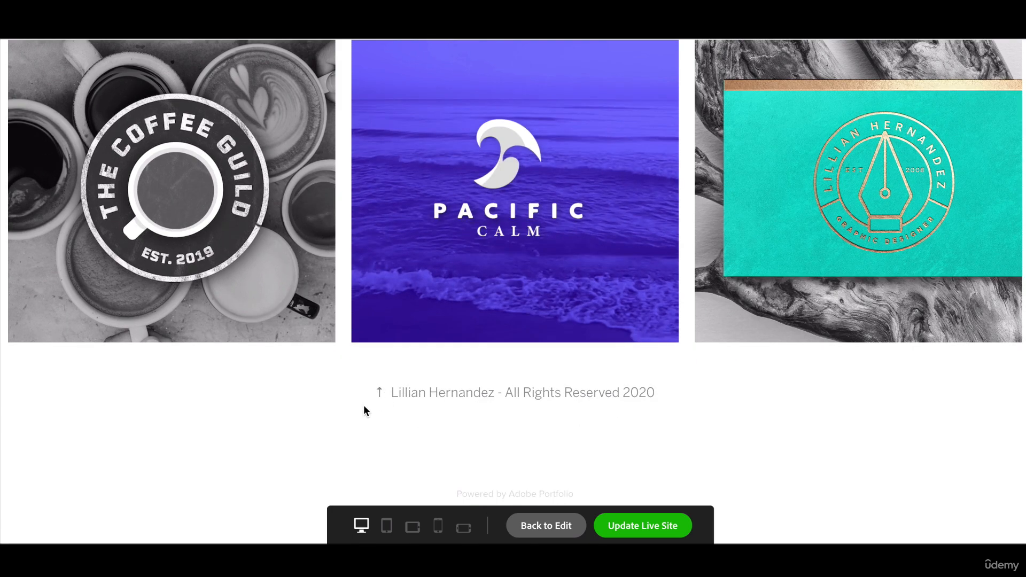
scroll(360, 402, up, 1)
scroll(328, 412, up, 8)
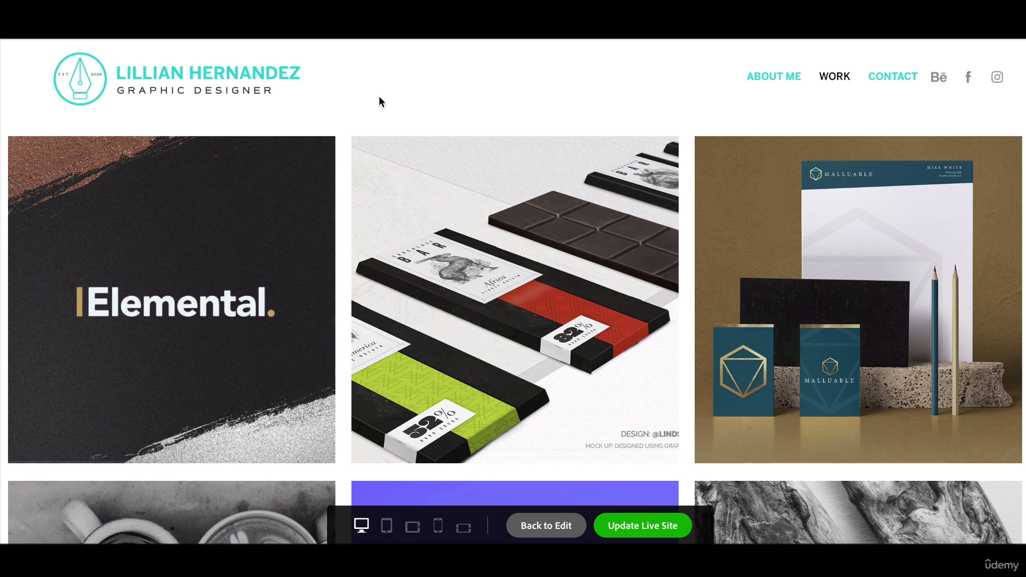
Review the Elemental branding project page in the preview down to its embedded video, and return to editing the Work gallery.
click(180, 227)
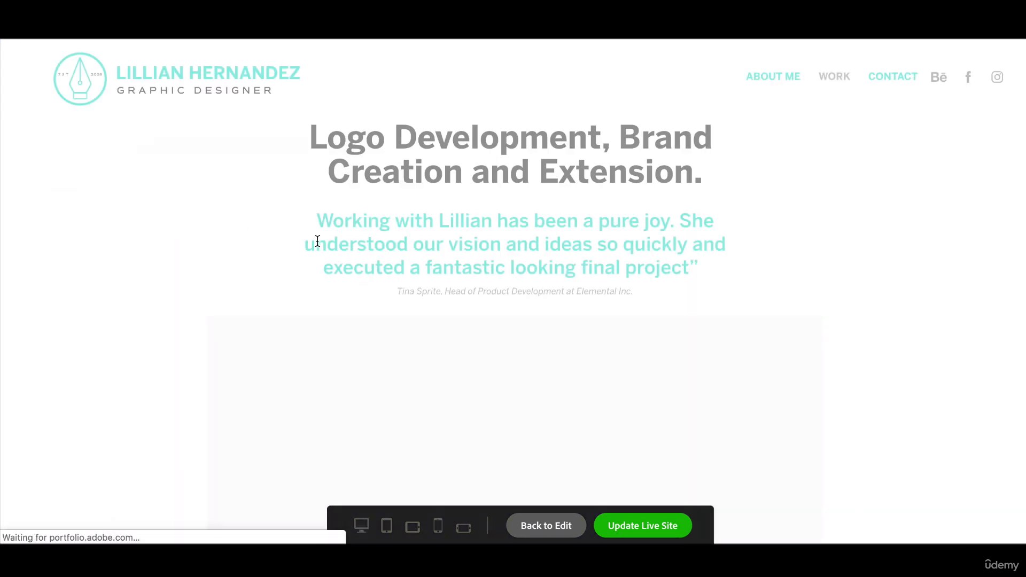
scroll(172, 297, down, 6)
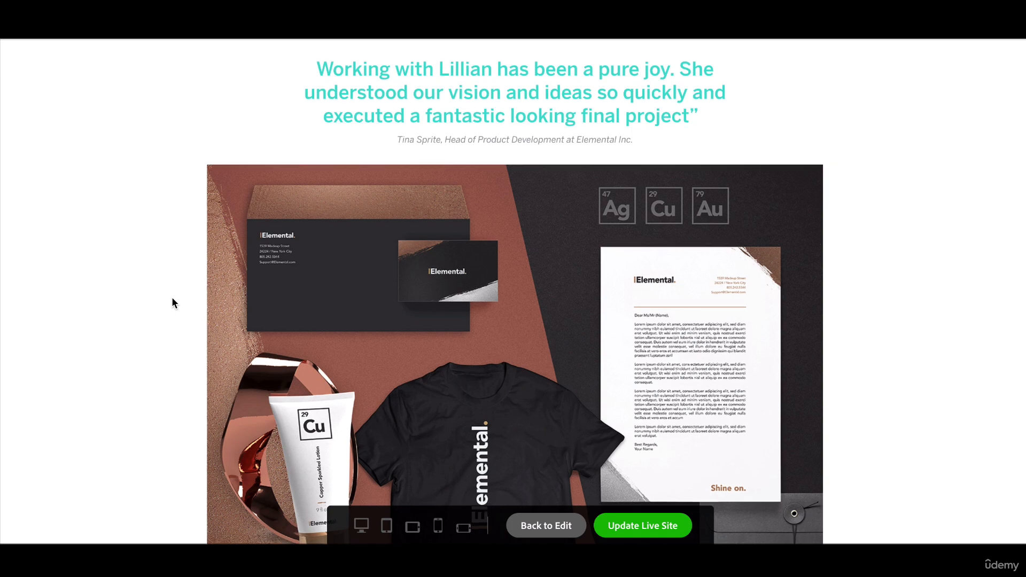
scroll(196, 301, up, 6)
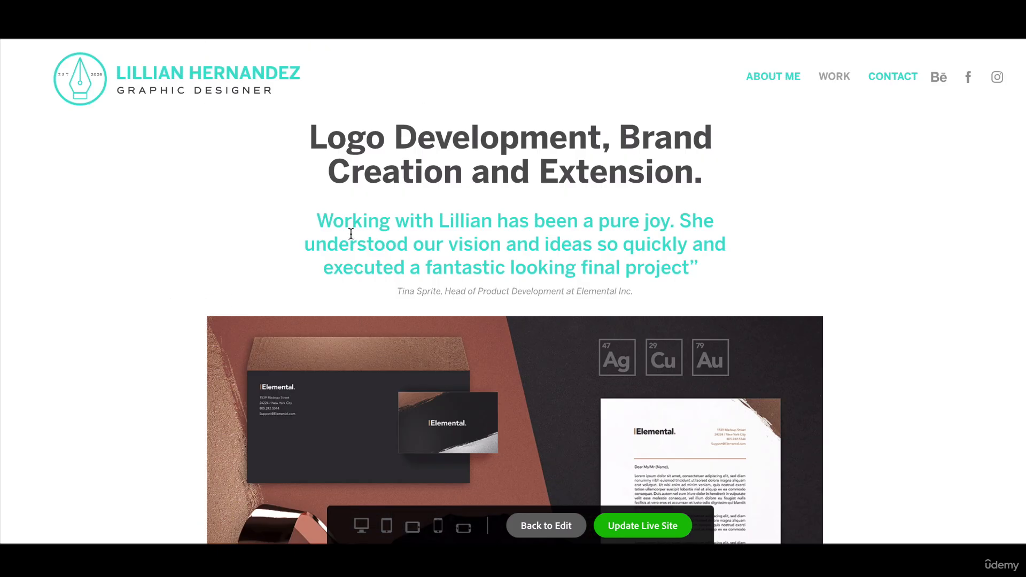
scroll(183, 373, down, 8)
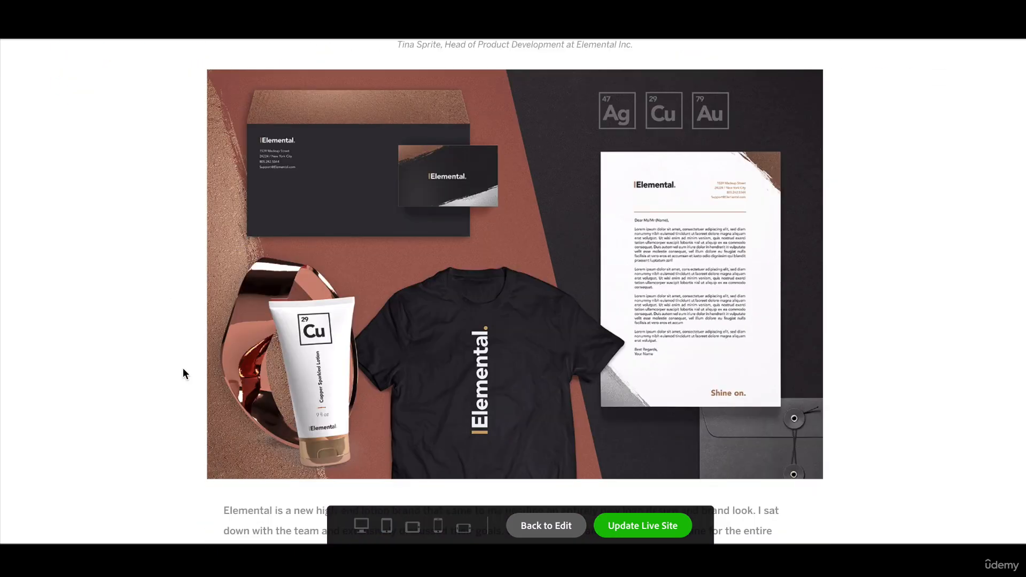
scroll(184, 373, down, 3)
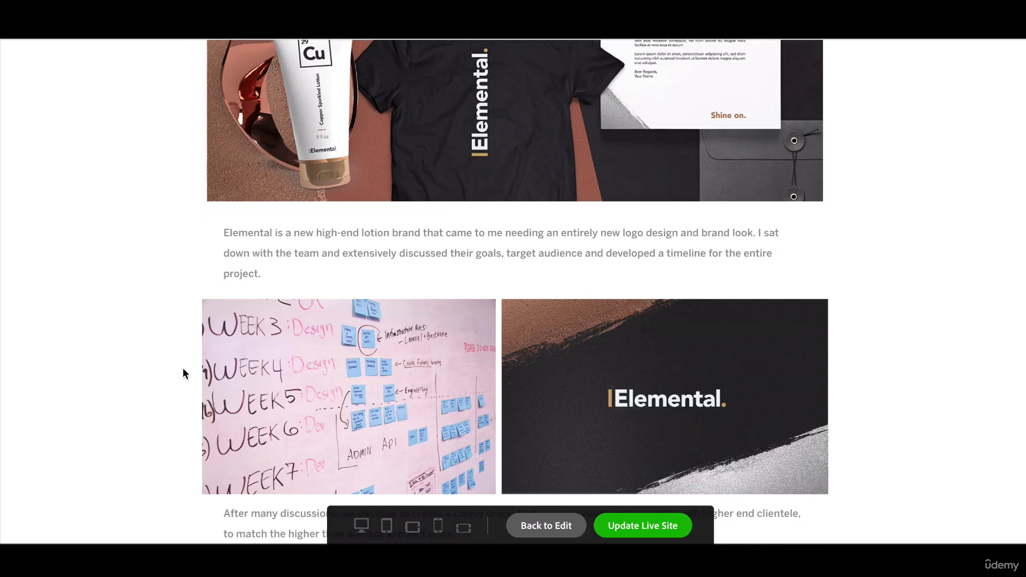
scroll(183, 372, down, 3)
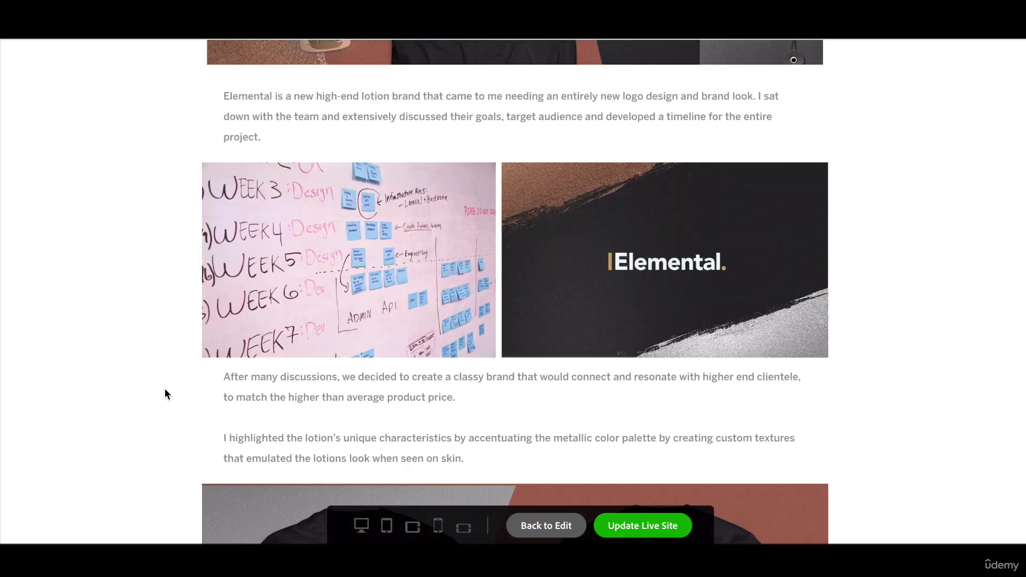
scroll(165, 392, down, 5)
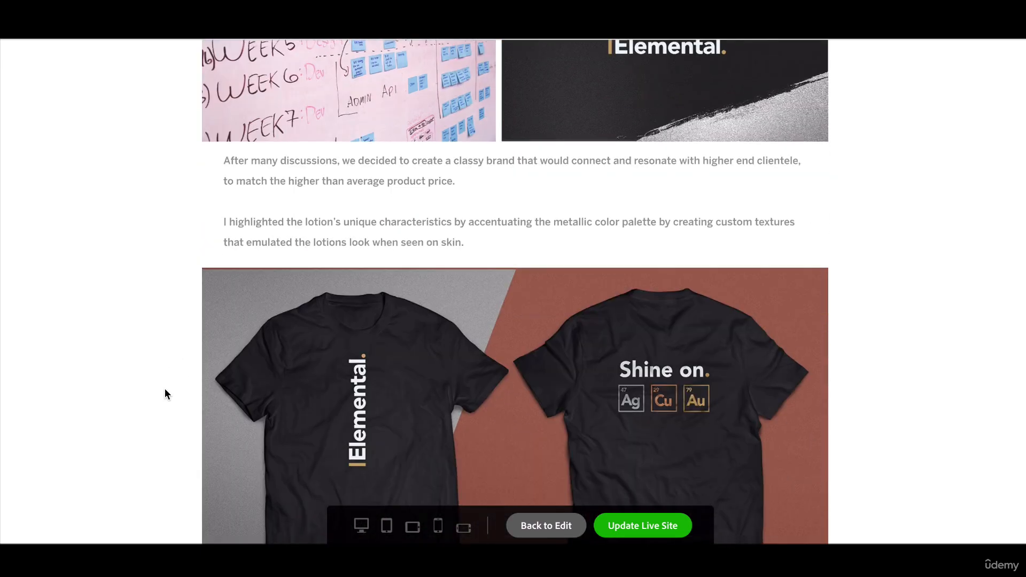
scroll(164, 389, down, 10)
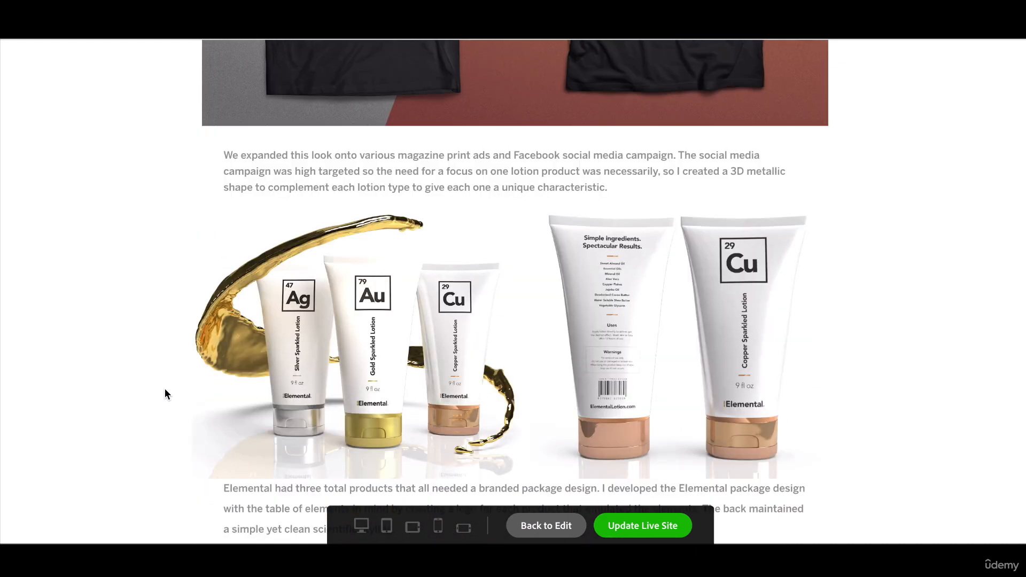
scroll(165, 394, down, 6)
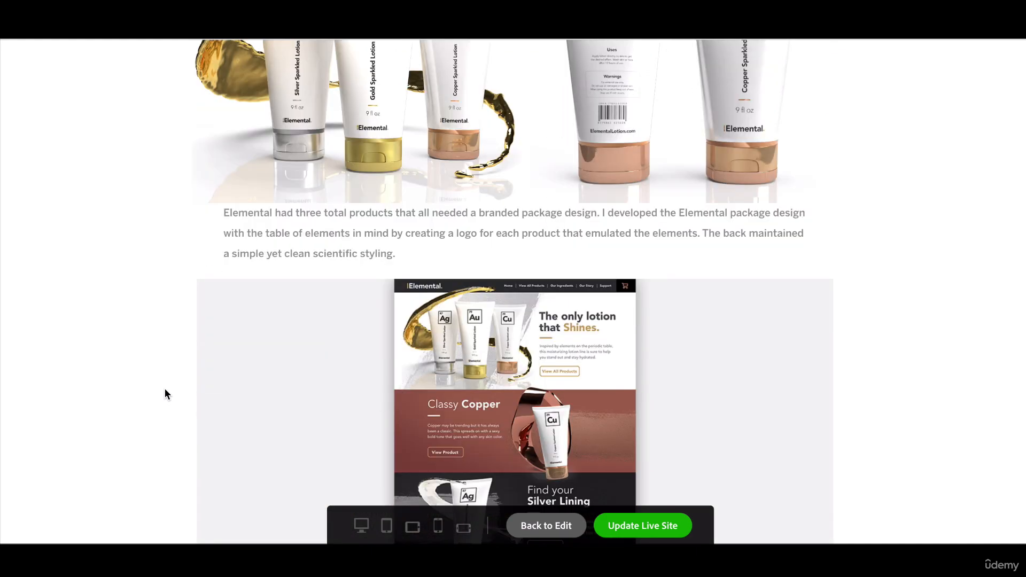
scroll(165, 394, down, 8)
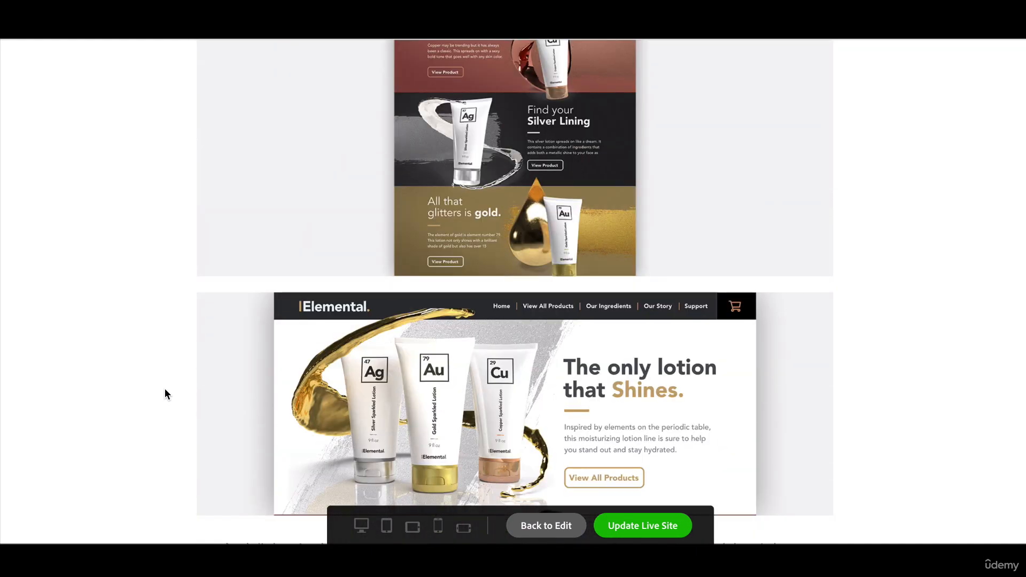
scroll(164, 394, down, 9)
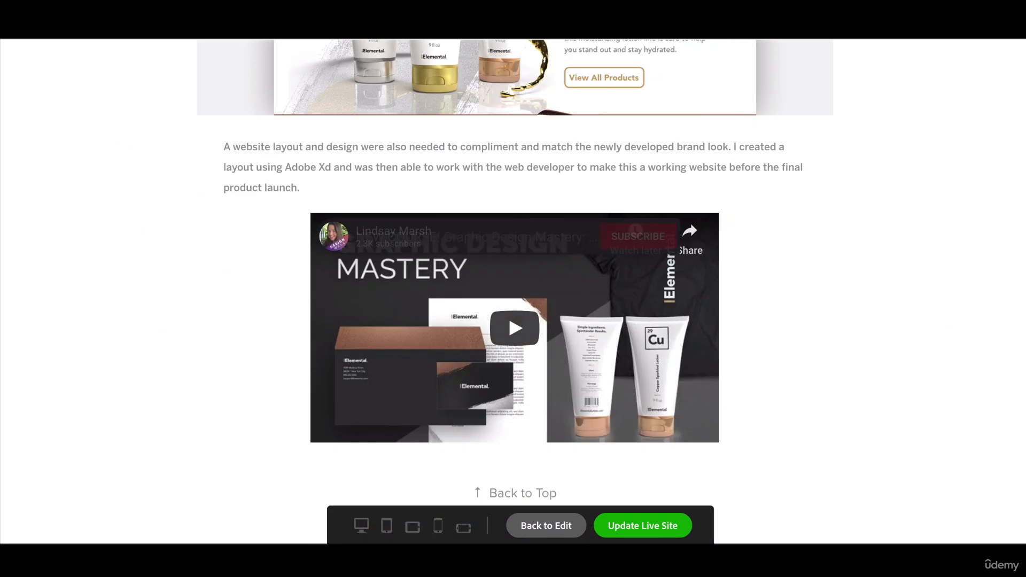
drag(1022, 446, 1013, 36)
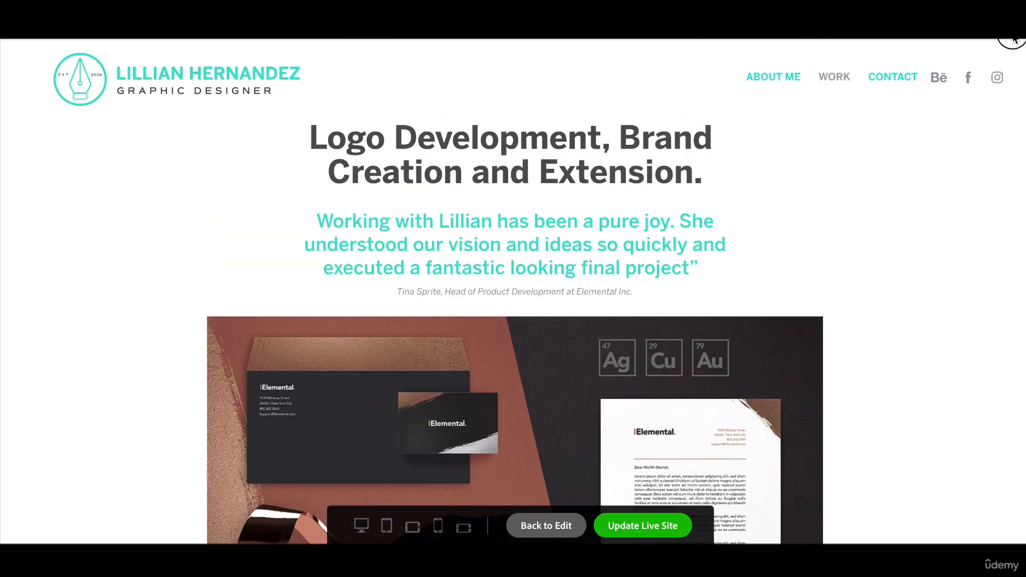
click(42, 28)
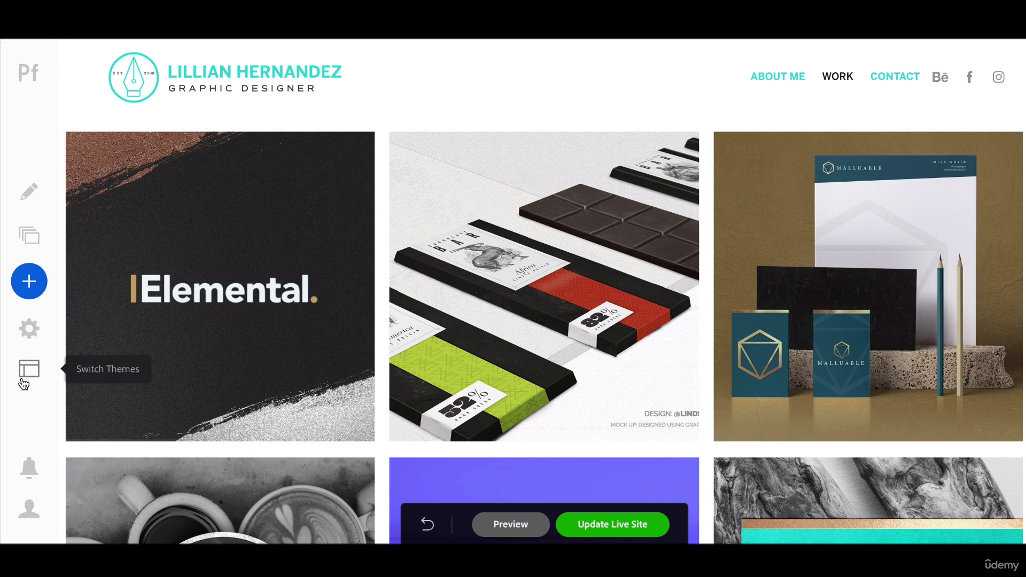
Switch the site to the Ludwig theme and look over the restyled Work gallery from its header to the last project covers.
mouse_move(216, 288)
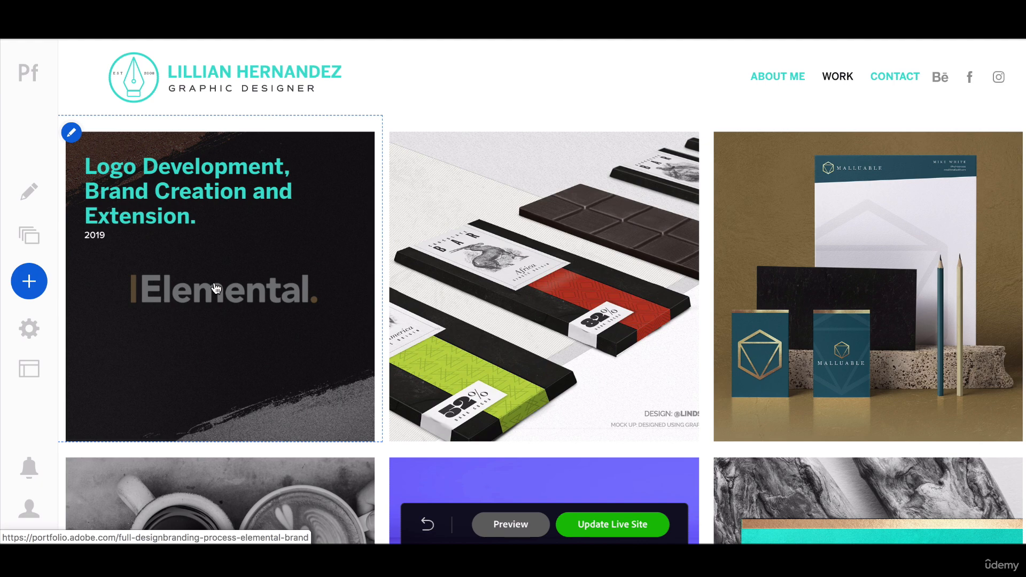
click(30, 370)
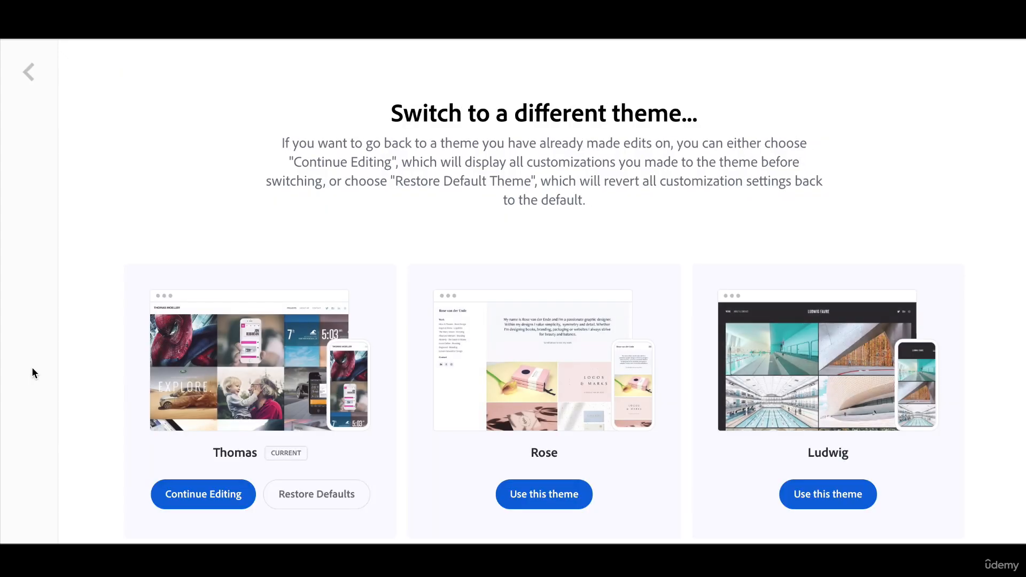
scroll(394, 433, down, 3)
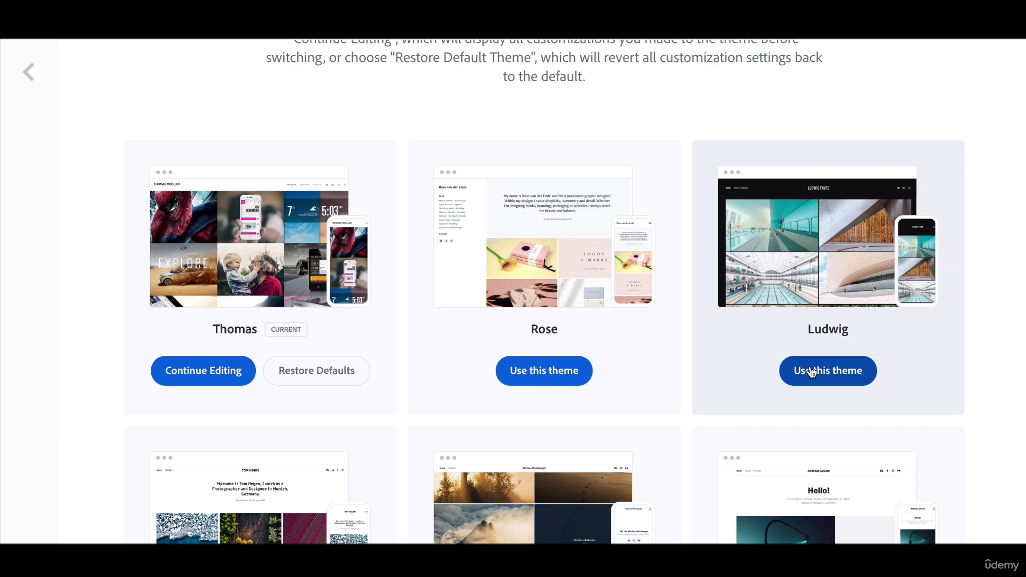
click(828, 379)
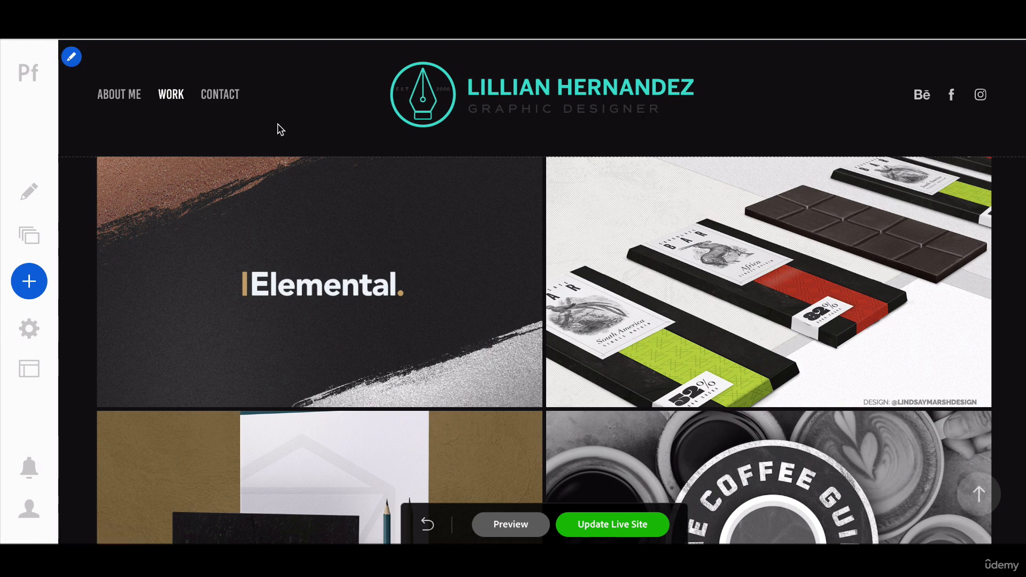
scroll(164, 140, down, 1)
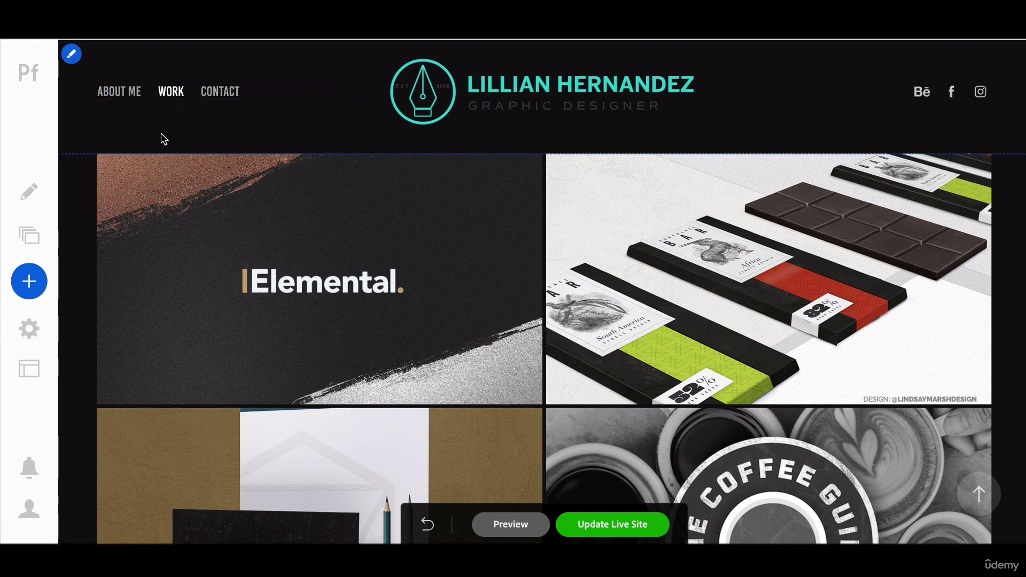
scroll(72, 213, down, 4)
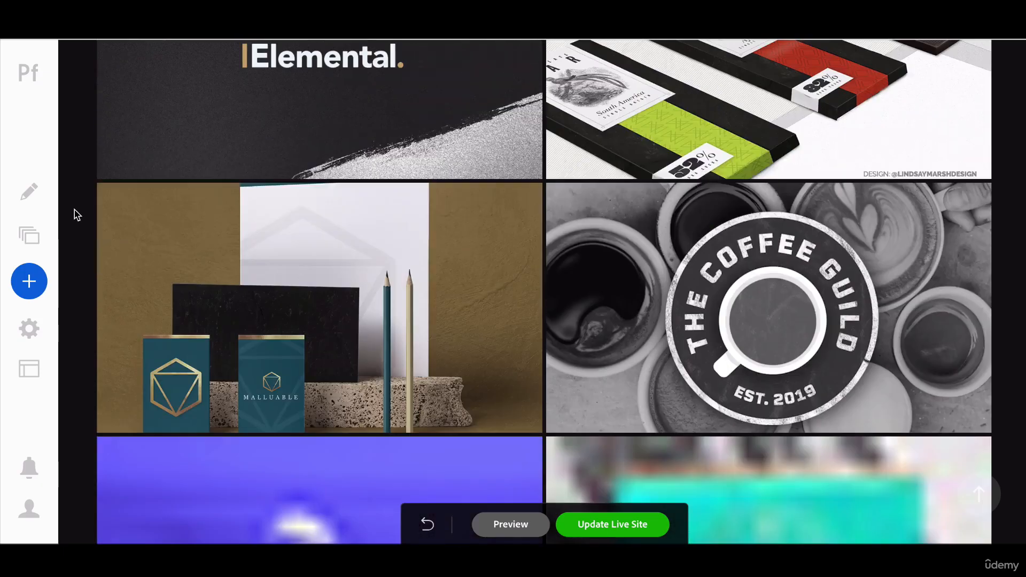
scroll(75, 214, down, 3)
scroll(76, 213, down, 2)
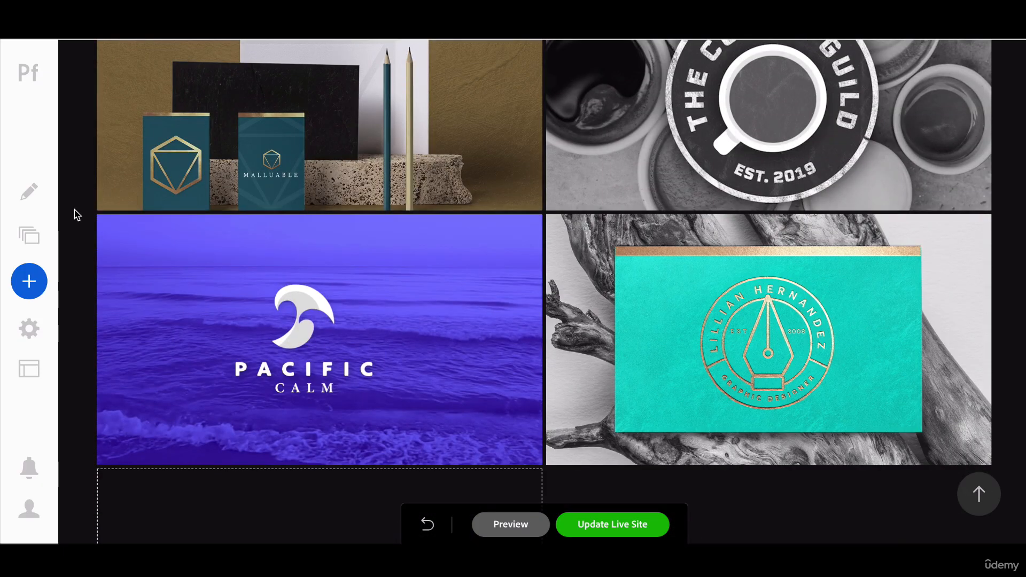
scroll(93, 220, down, 1)
scroll(92, 223, up, 9)
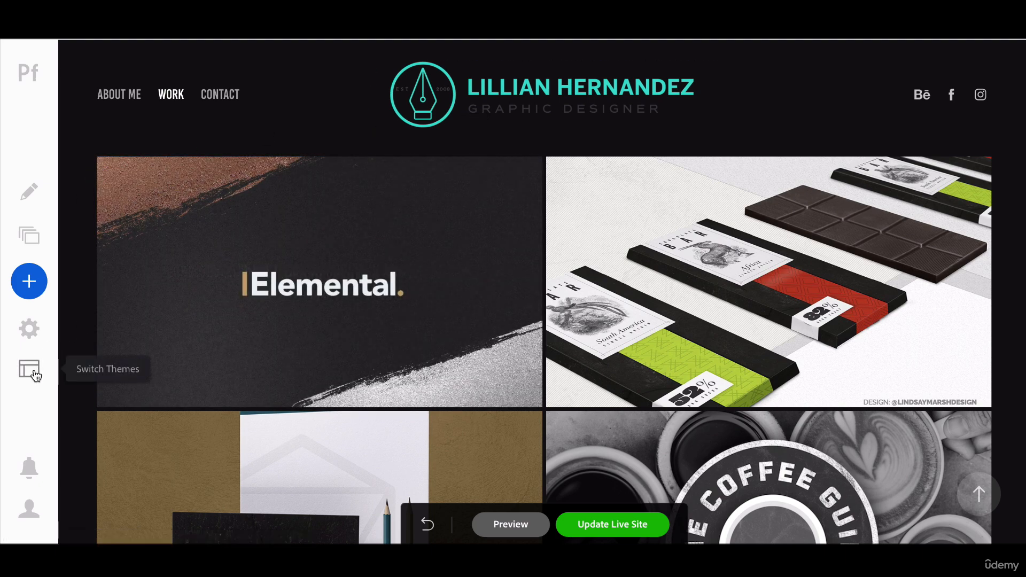
Switch the site to the Marta theme and check the Work page from its welcome banner down through the project covers.
click(32, 371)
scroll(393, 397, down, 5)
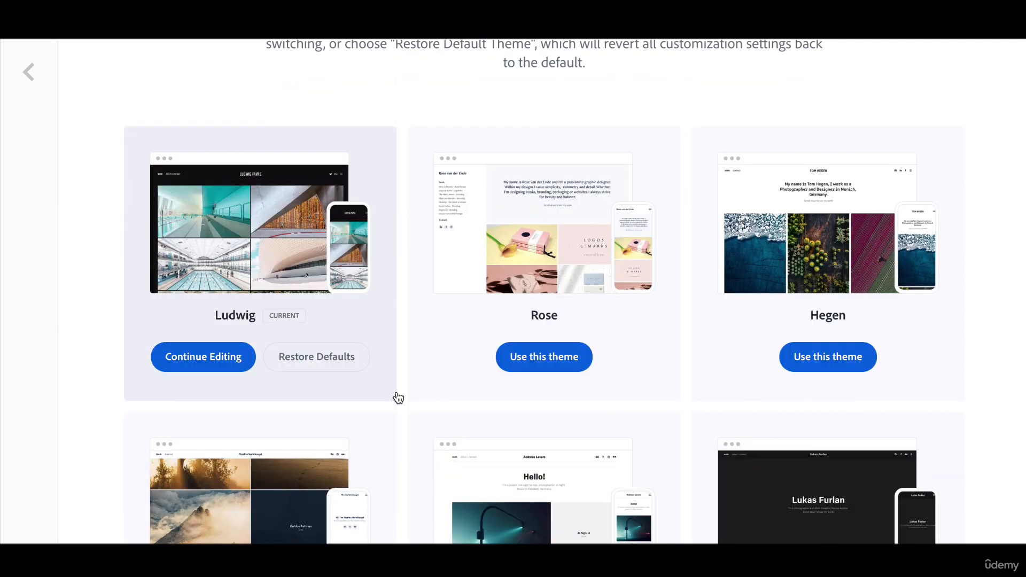
scroll(398, 398, down, 7)
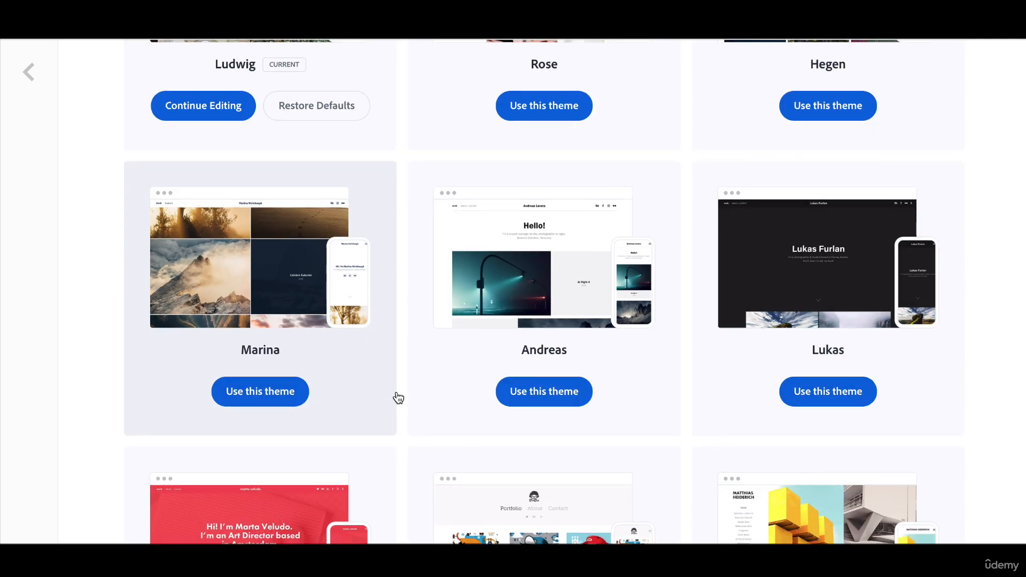
scroll(395, 397, down, 2)
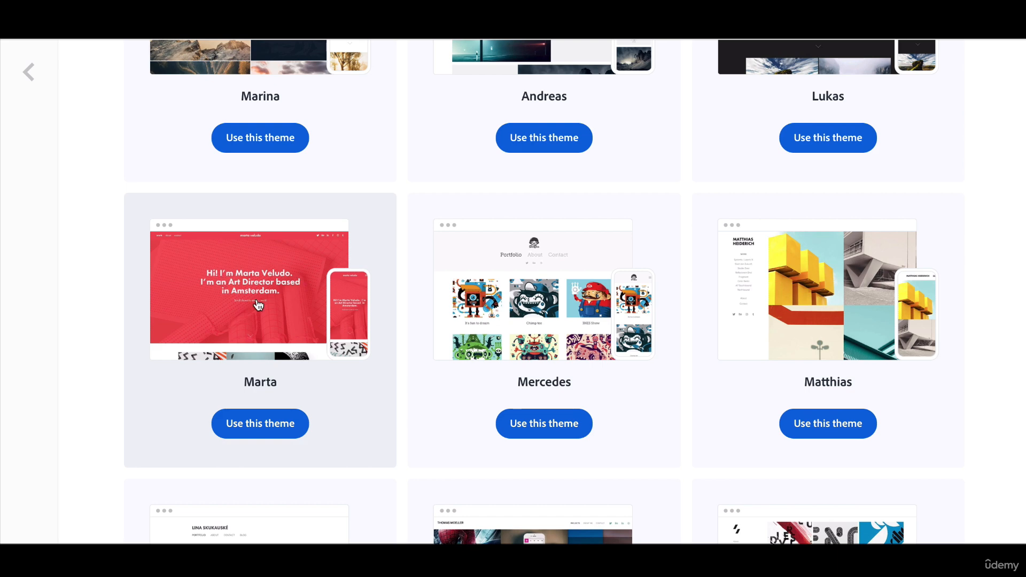
click(258, 430)
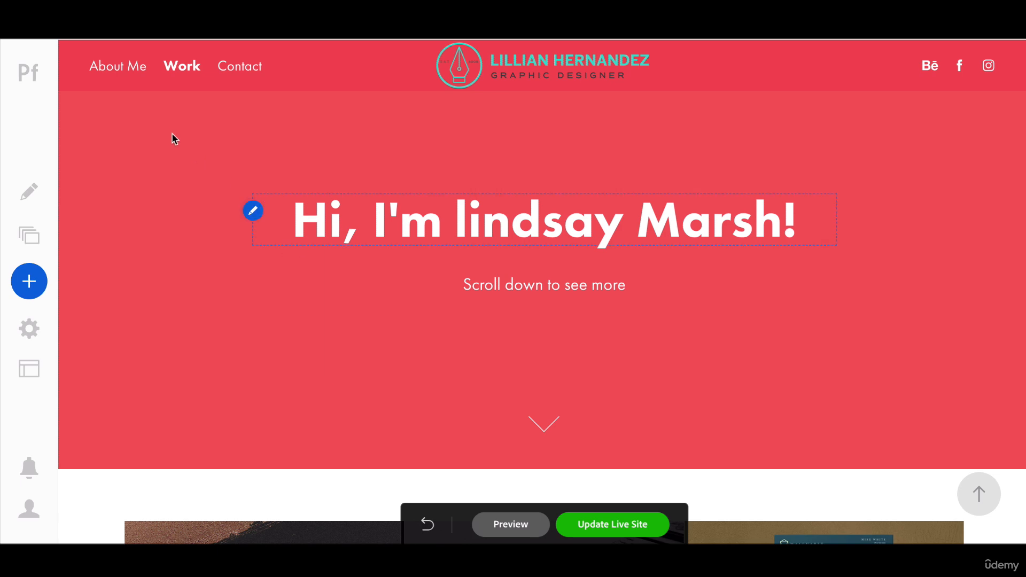
scroll(248, 326, down, 5)
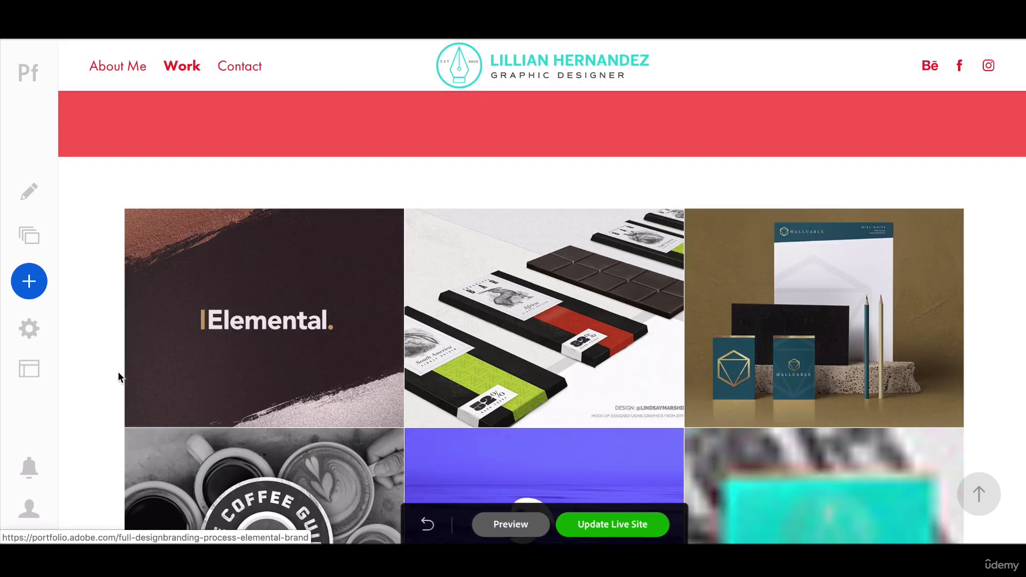
scroll(481, 300, down, 4)
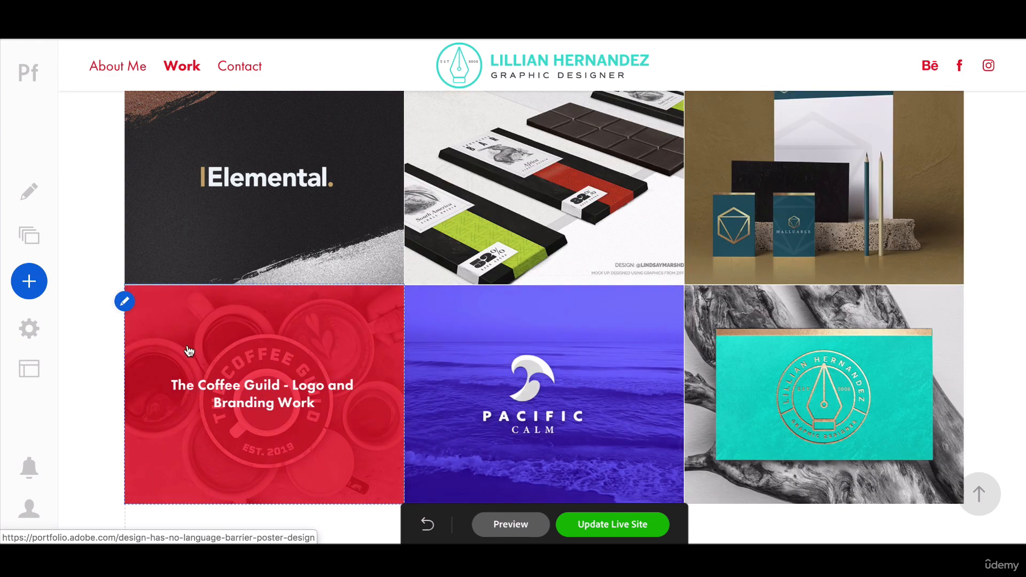
scroll(83, 376, down, 1)
scroll(85, 374, down, 3)
scroll(90, 370, up, 10)
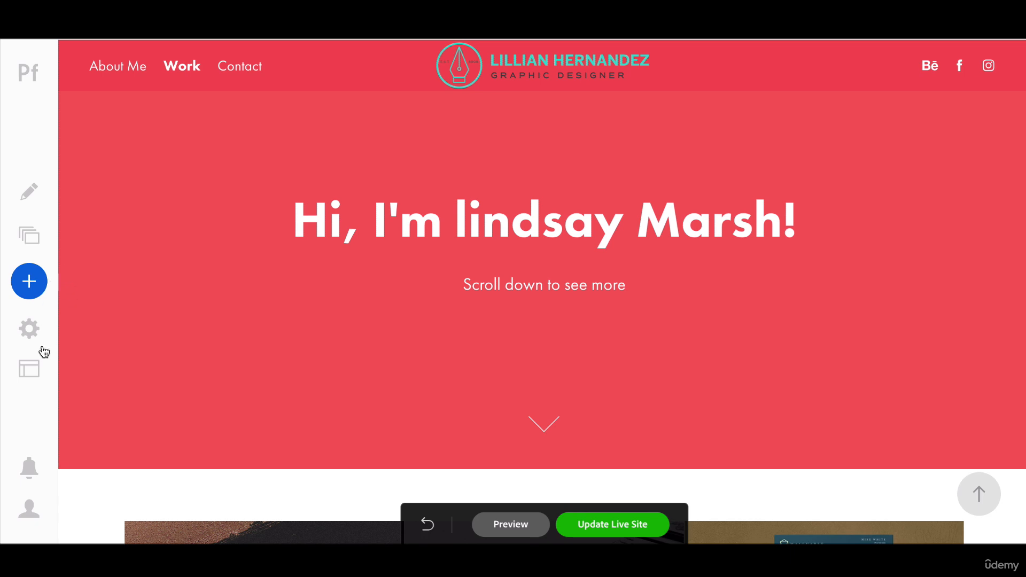
Browse the other available themes from Rose and Hegen to Mercedes and Matthias, and leave the theme chooser without switching.
click(33, 374)
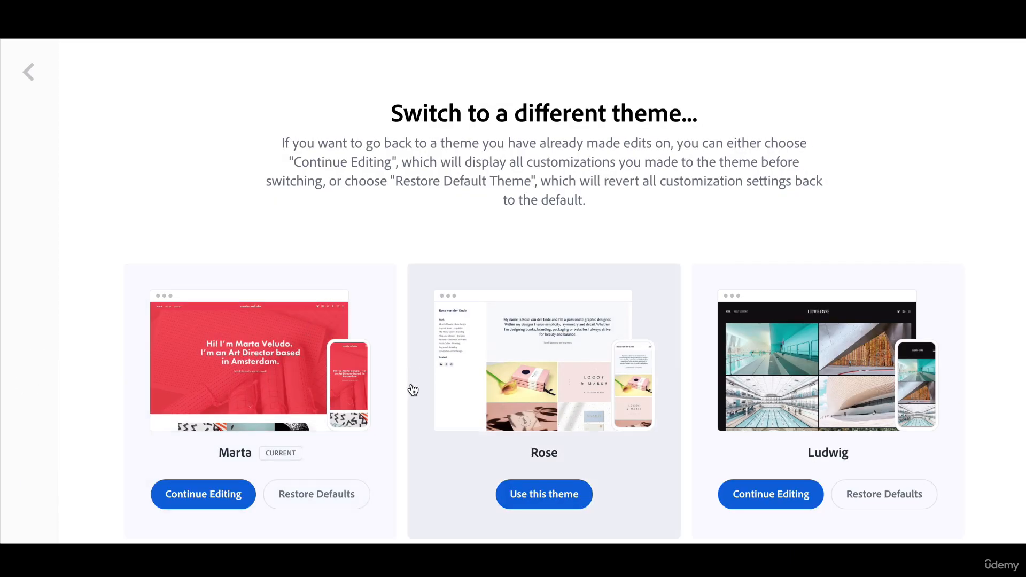
scroll(413, 389, down, 1)
scroll(424, 389, down, 1)
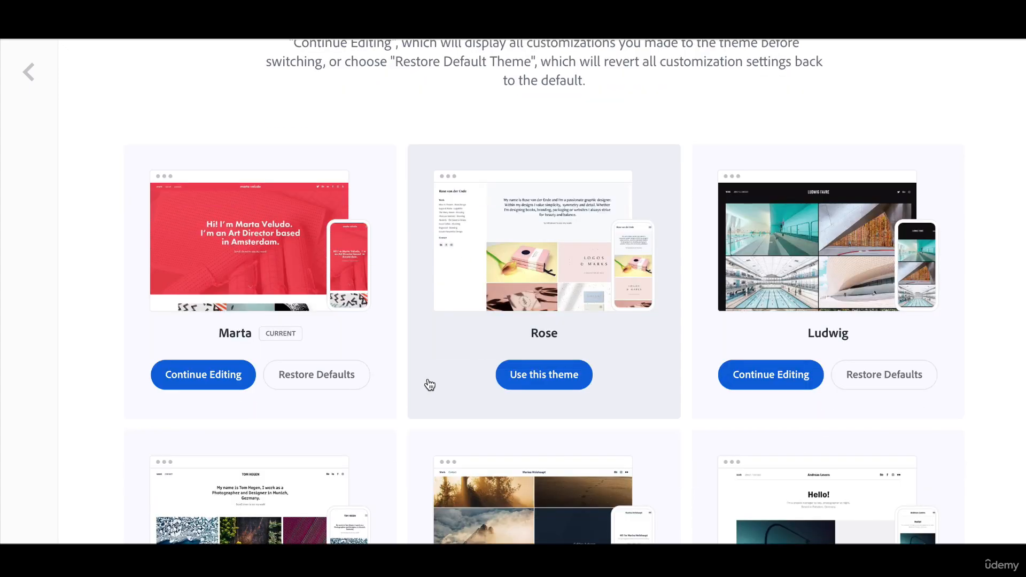
scroll(421, 388, down, 3)
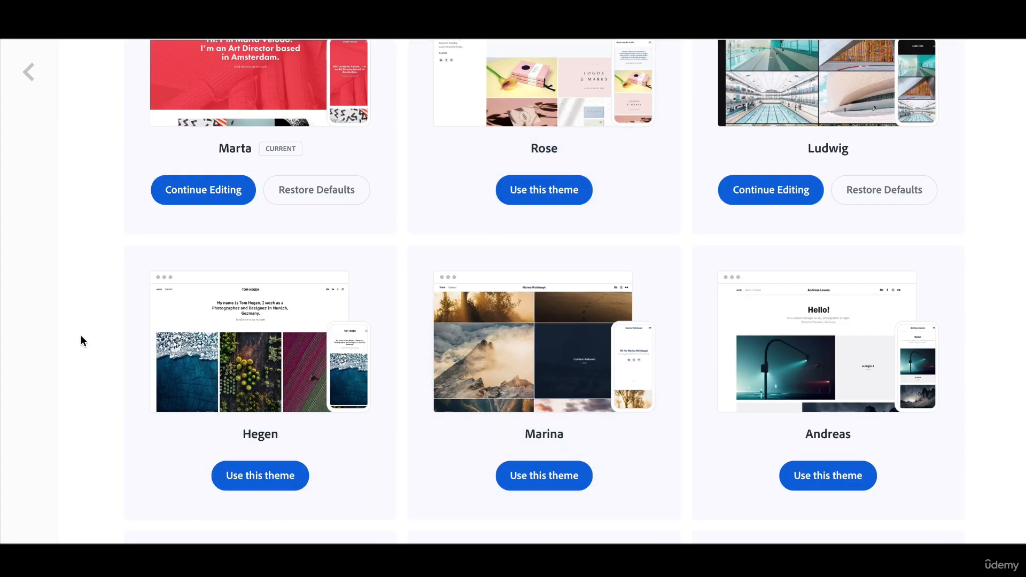
scroll(81, 340, down, 2)
scroll(81, 337, down, 1)
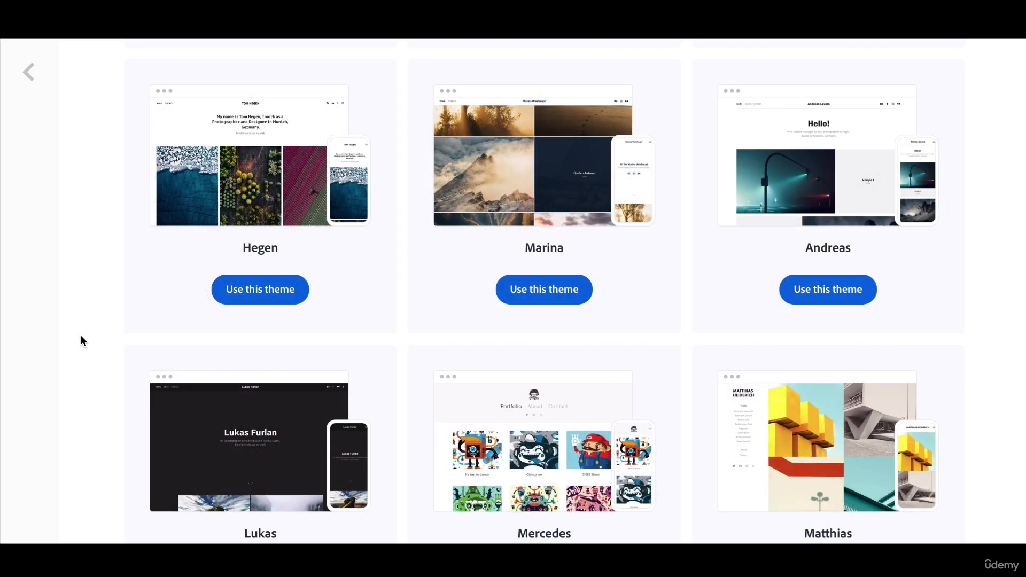
scroll(92, 321, up, 5)
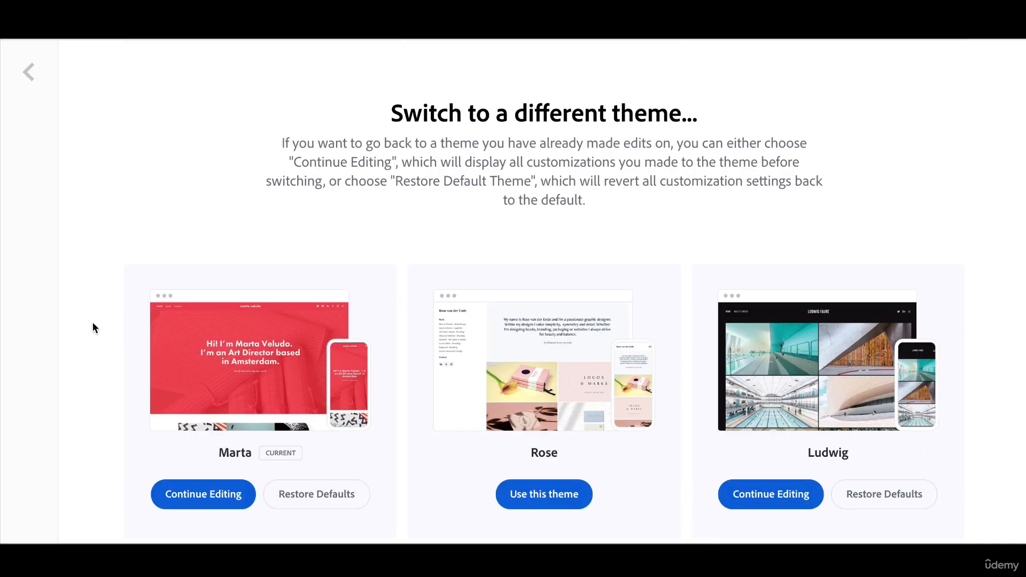
click(28, 72)
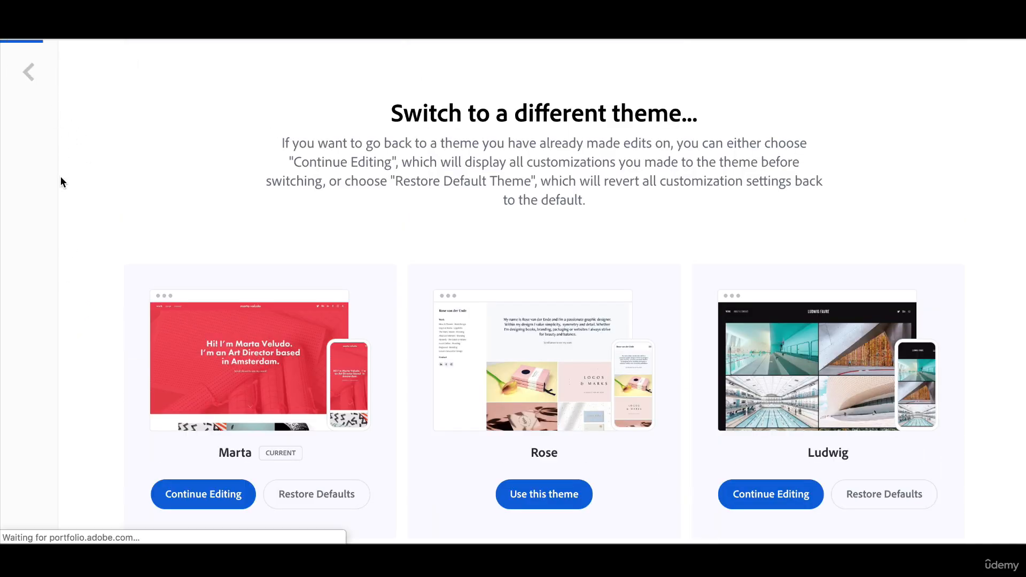